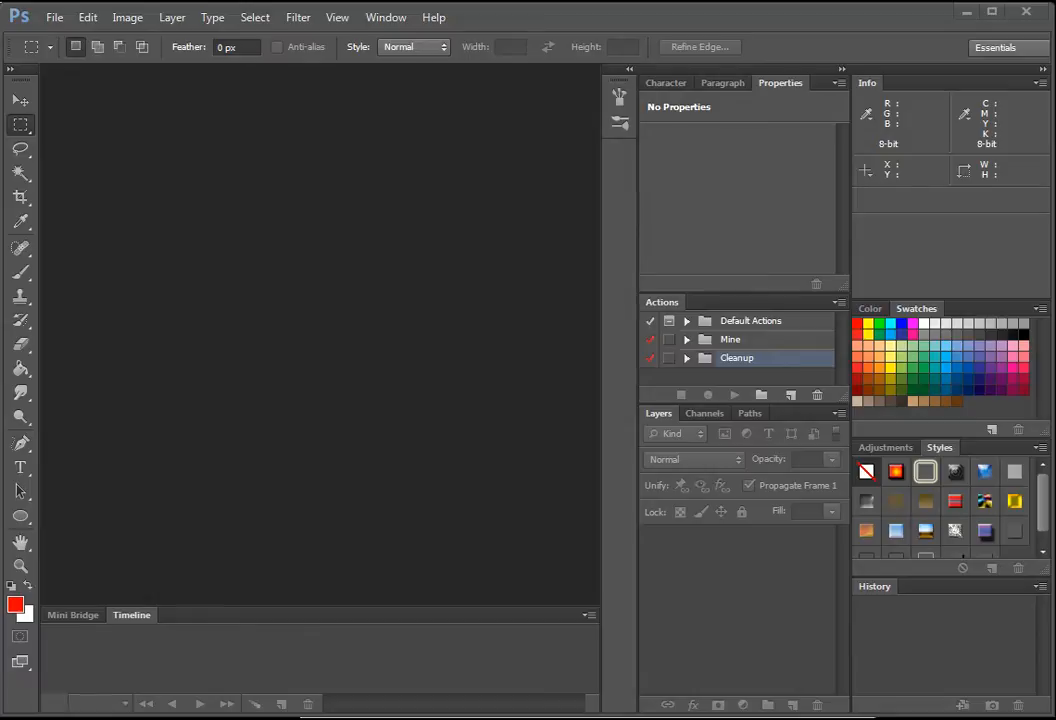
- Open blue.gif from the Tumblr folder and add a Selective Color adjustment layer above Layer 1
{"action": "key", "text": "alt+Tab"}
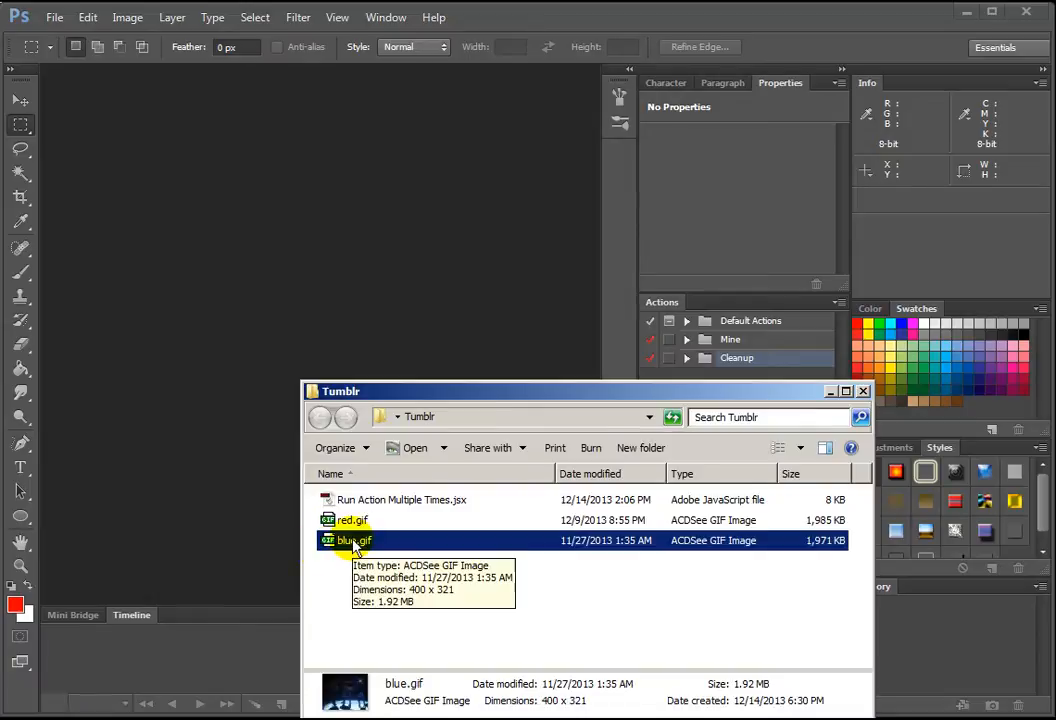
{"action": "left_click_drag", "start_coordinate": [354, 540], "coordinate": [247, 370]}
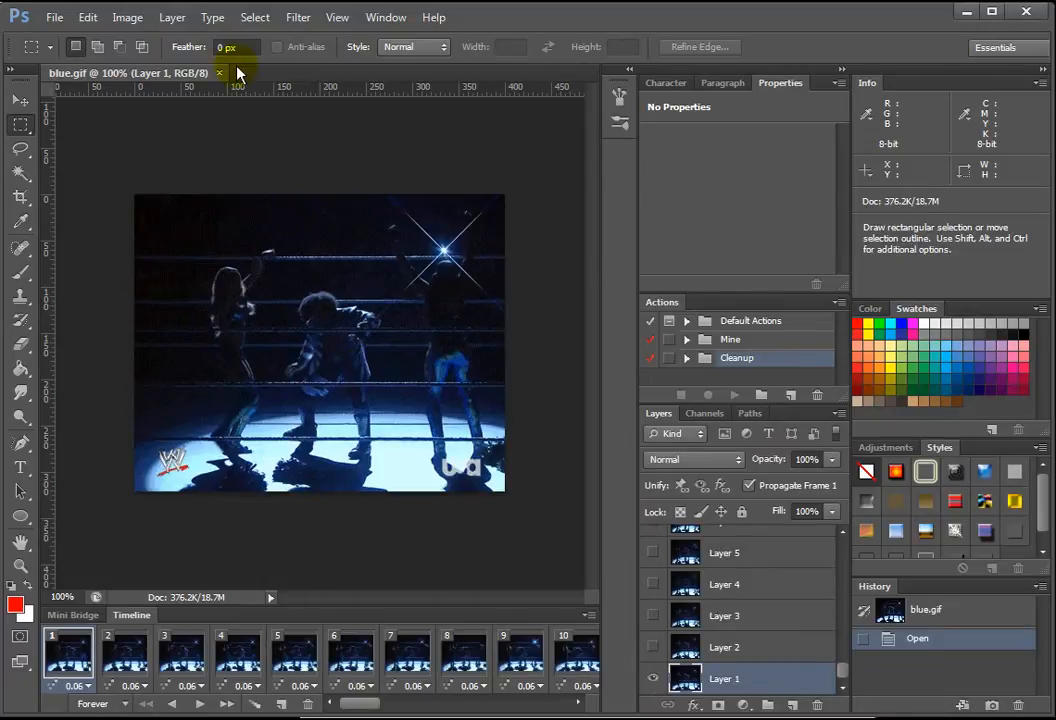
{"action": "left_click", "coordinate": [174, 17]}
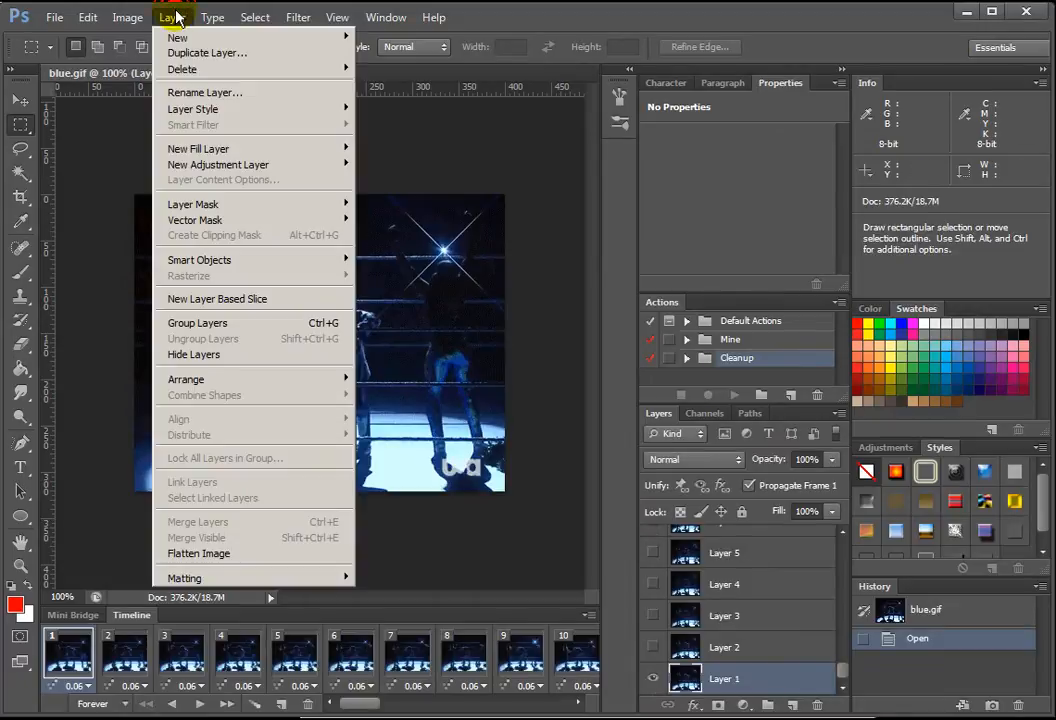
{"action": "mouse_move", "coordinate": [250, 165]}
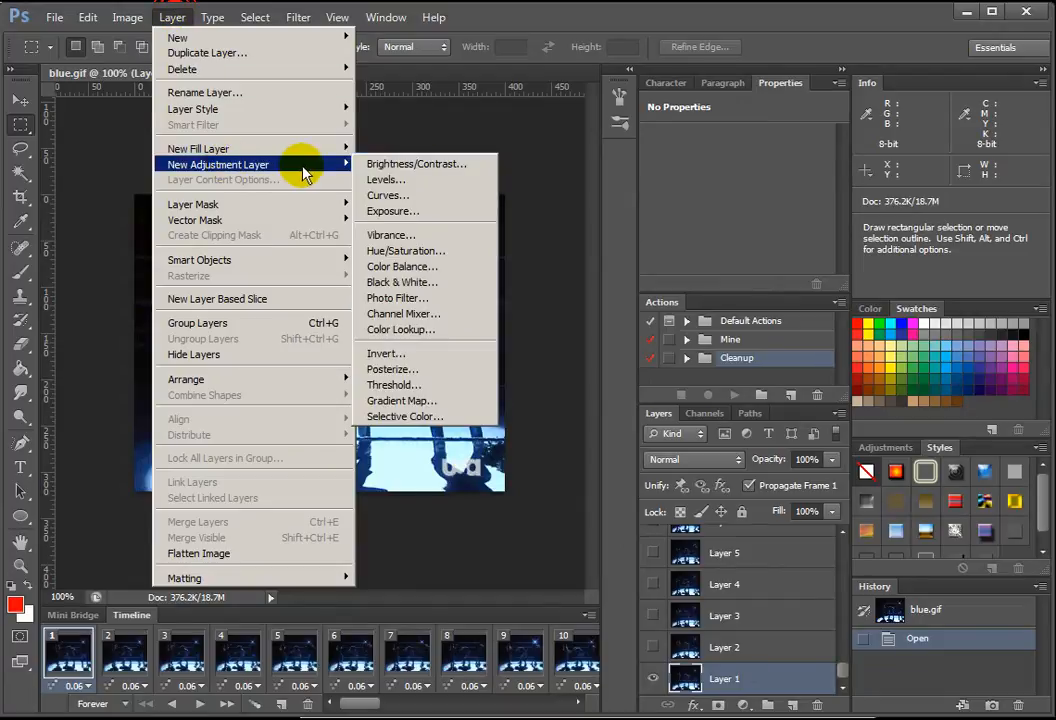
{"action": "left_click", "coordinate": [463, 418]}
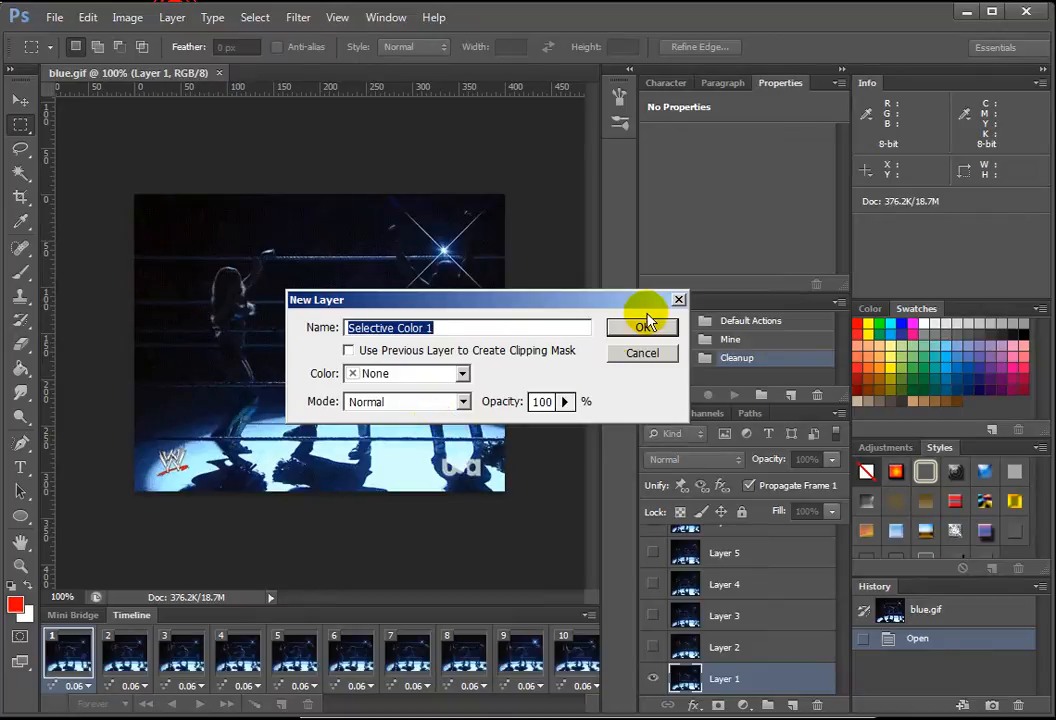
{"action": "left_click", "coordinate": [638, 330]}
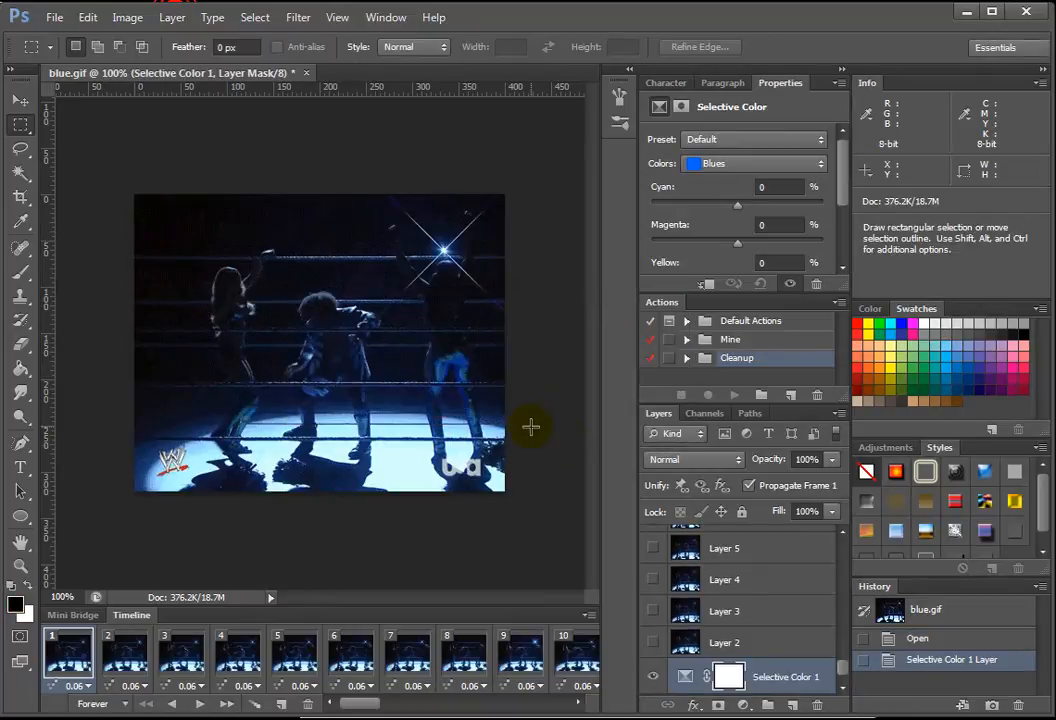
- Set Cyan and Magenta to -100% for the Blues, and move the adjustment layer above Layer 52
{"action": "left_click", "coordinate": [724, 163]}
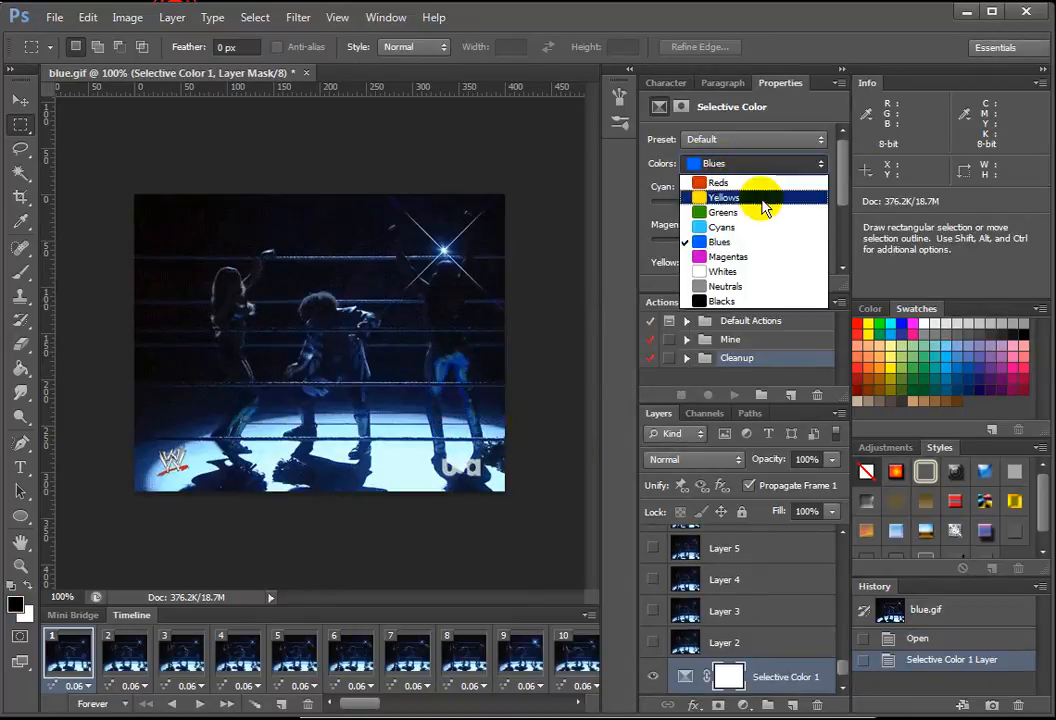
{"action": "left_click", "coordinate": [760, 245]}
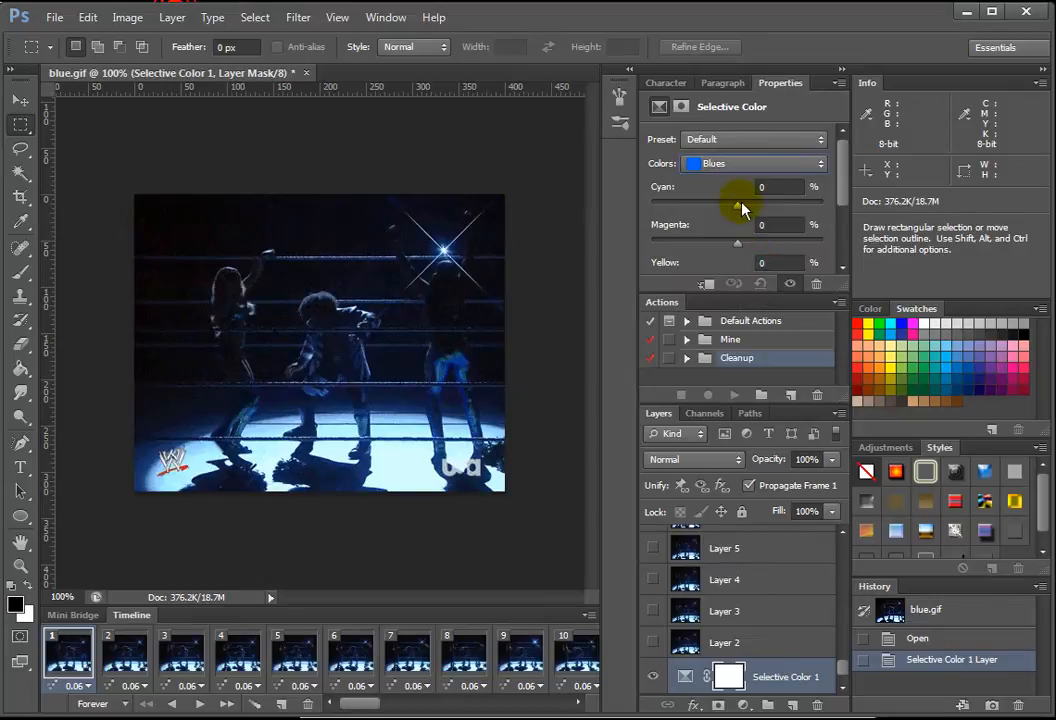
{"action": "left_click_drag", "start_coordinate": [737, 206], "coordinate": [636, 203]}
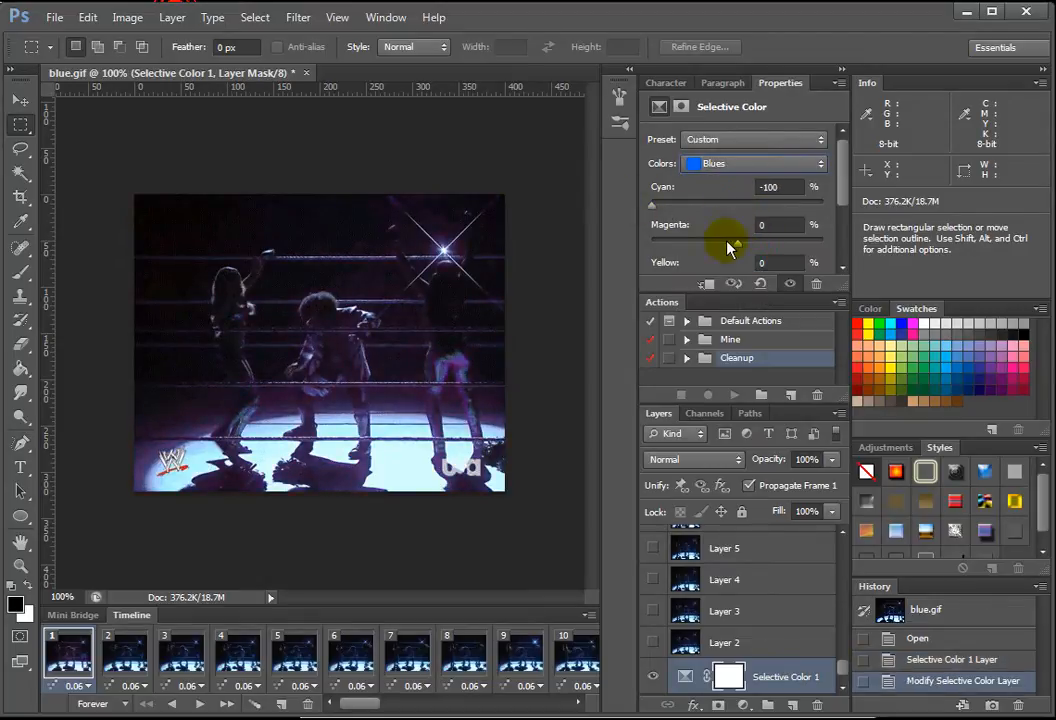
{"action": "left_click_drag", "start_coordinate": [737, 249], "coordinate": [641, 236]}
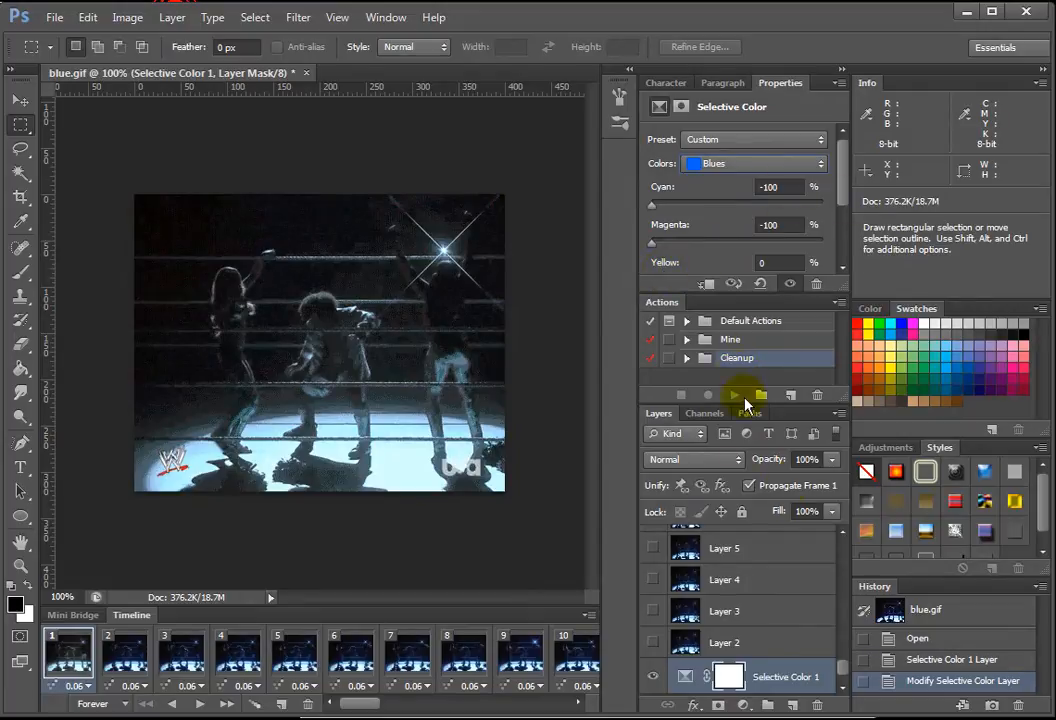
{"action": "left_click_drag", "start_coordinate": [785, 679], "coordinate": [771, 538]}
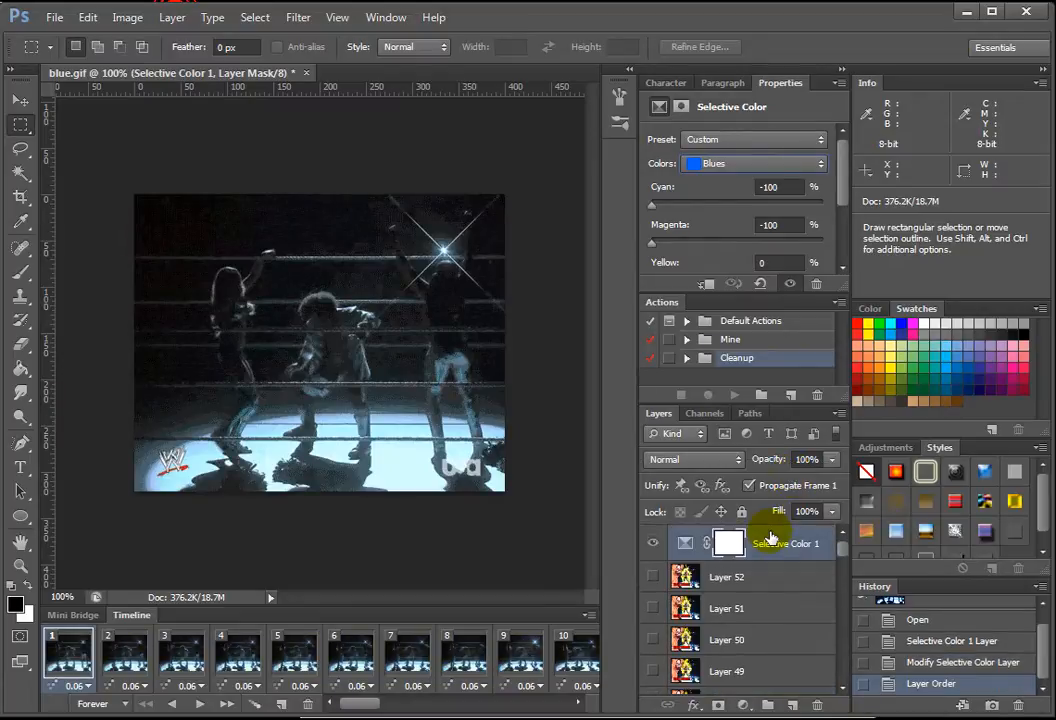
- Play the animation to preview the colour change on all frames, stop it, and return to frame 1
{"action": "left_click", "coordinate": [203, 706]}
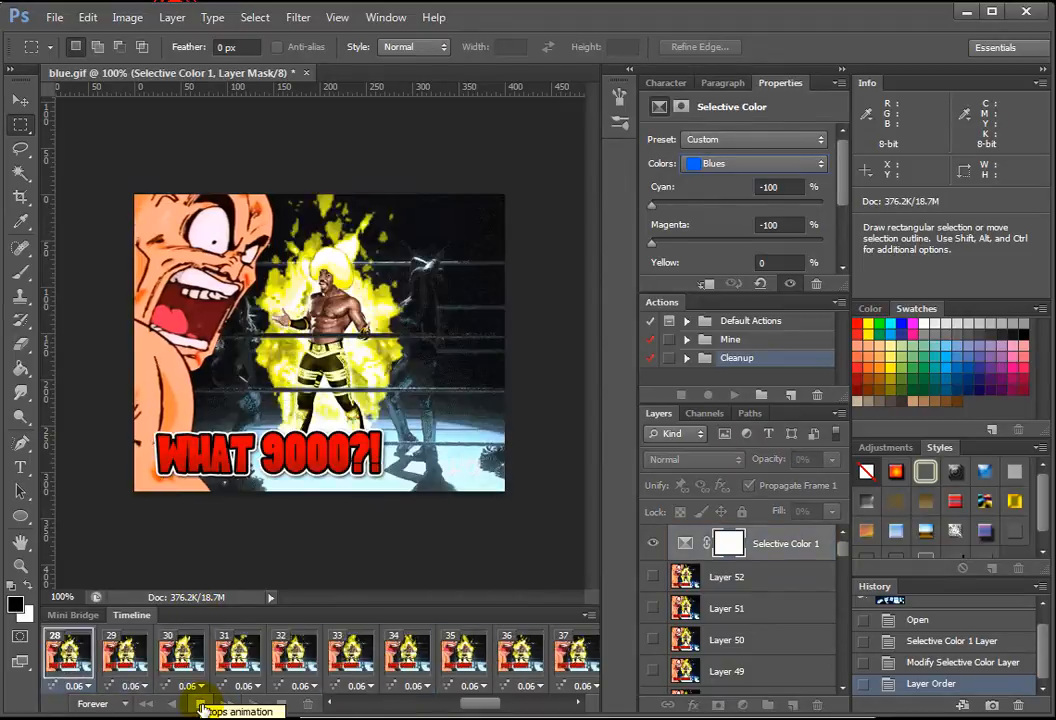
{"action": "left_click", "coordinate": [201, 704]}
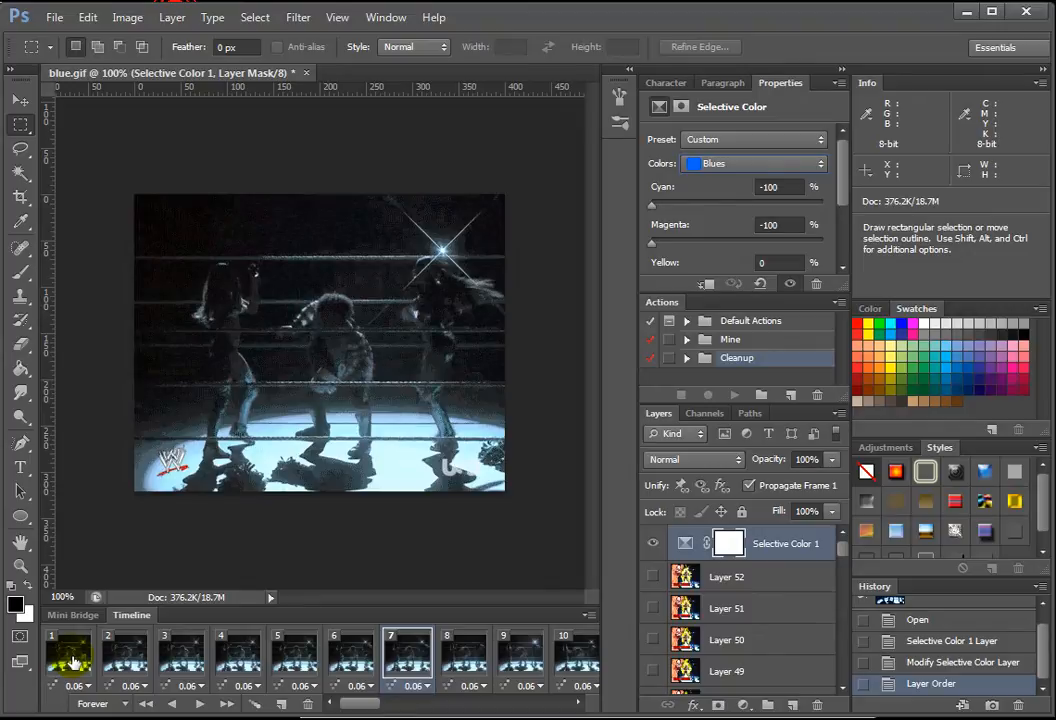
{"action": "left_click", "coordinate": [70, 655]}
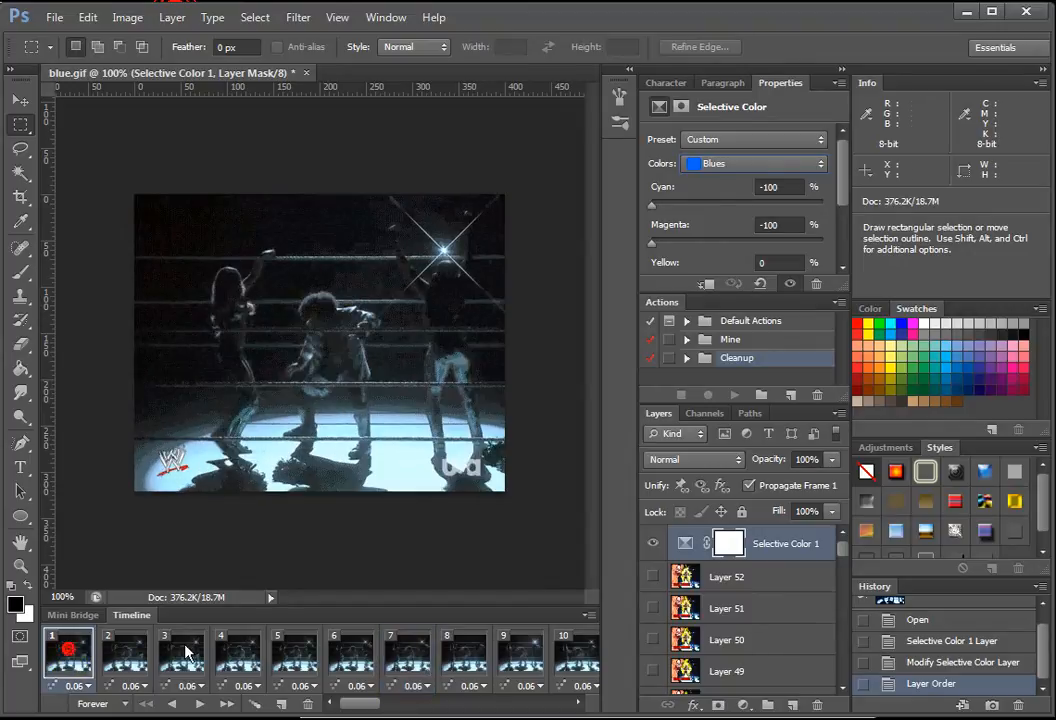
- Close blue.gif without saving the changes and reopen the original file from the Tumblr folder
{"action": "left_click", "coordinate": [307, 72]}
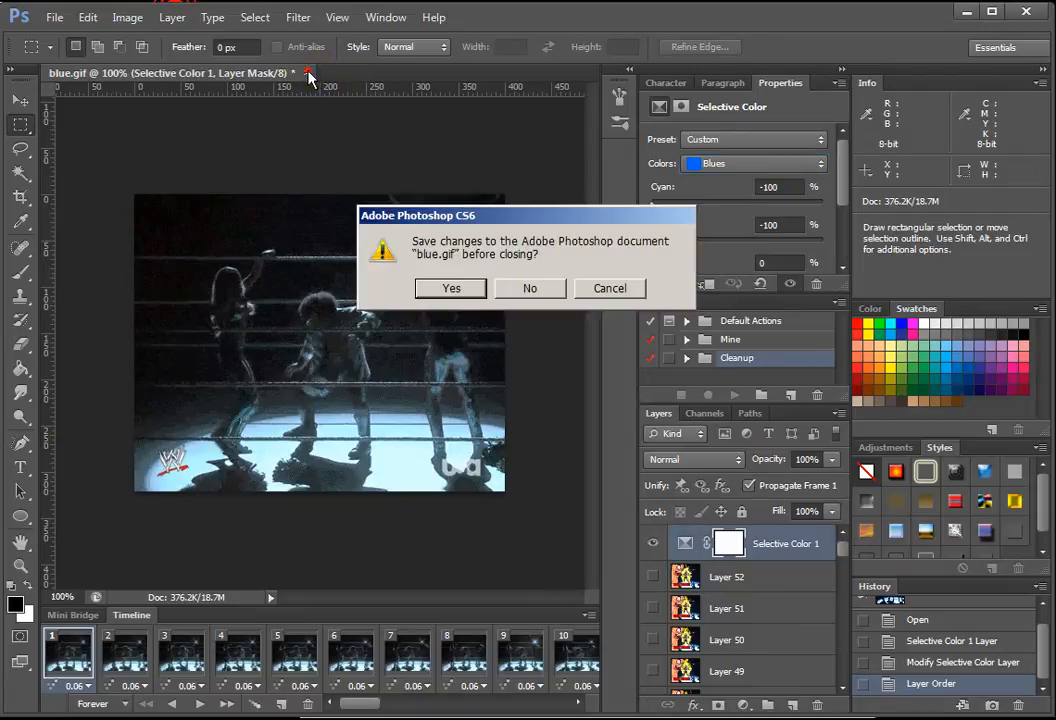
{"action": "left_click", "coordinate": [535, 290]}
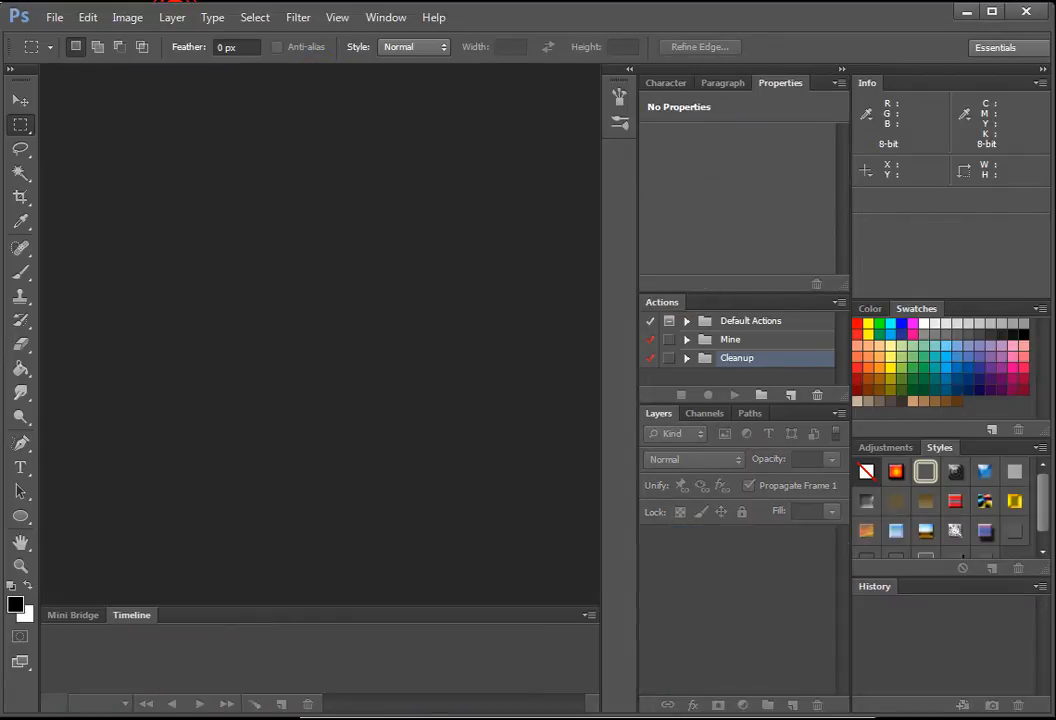
{"action": "key", "text": "alt+Tab"}
{"action": "left_click_drag", "start_coordinate": [374, 541], "coordinate": [197, 344]}
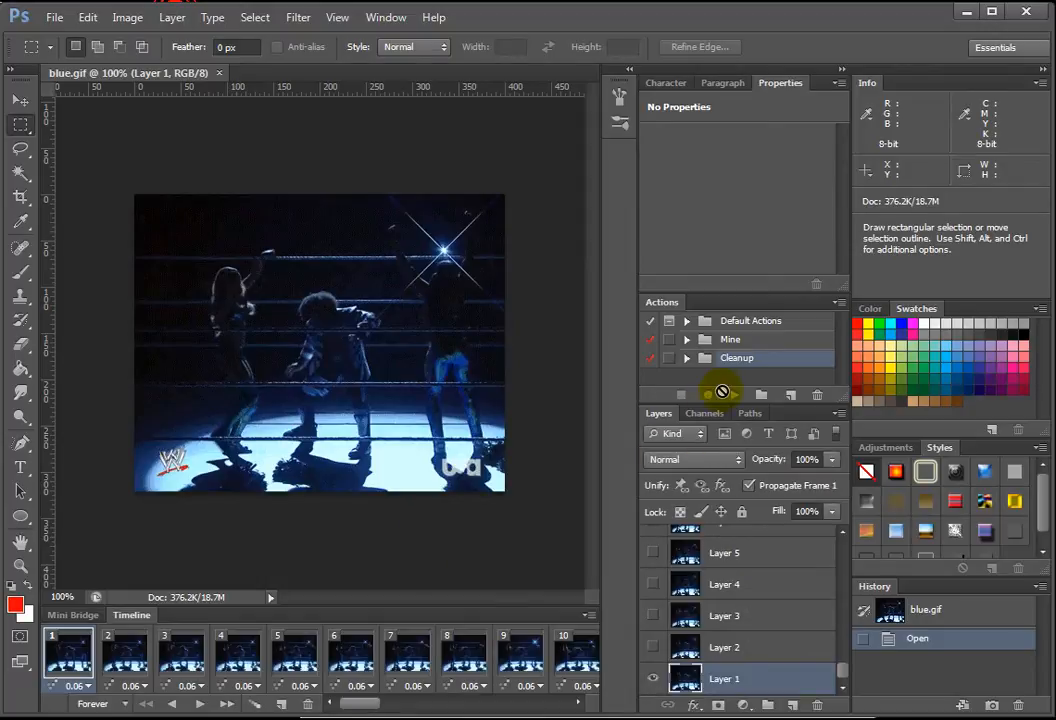
- Create a new action set named Tumblr
{"action": "left_click", "coordinate": [838, 302]}
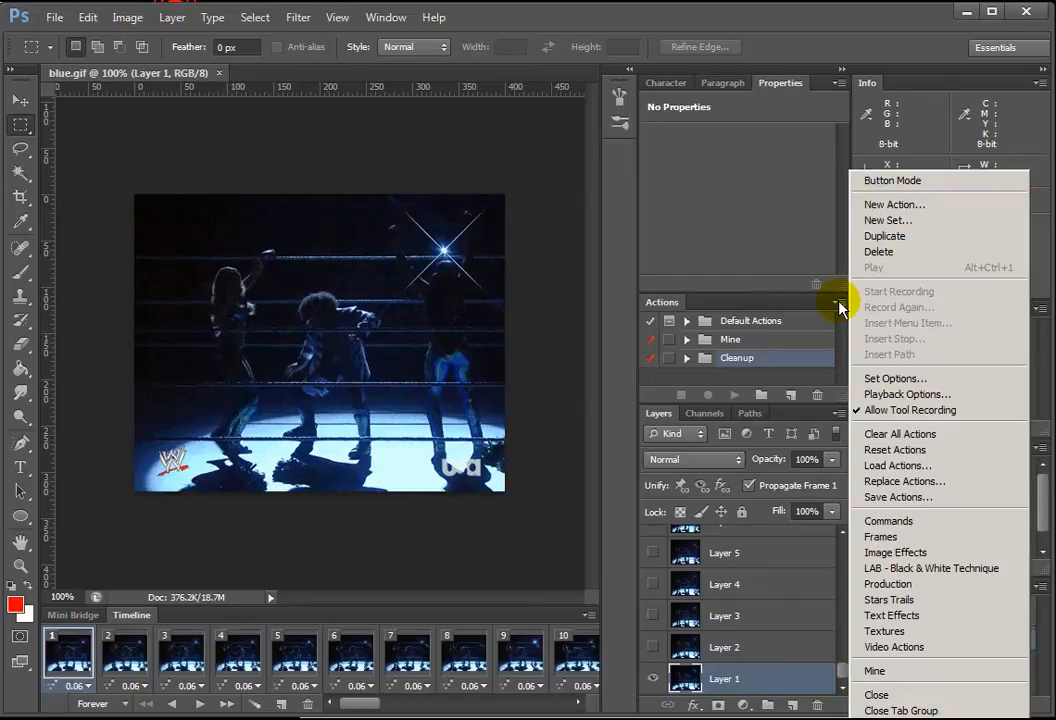
{"action": "left_click", "coordinate": [910, 221]}
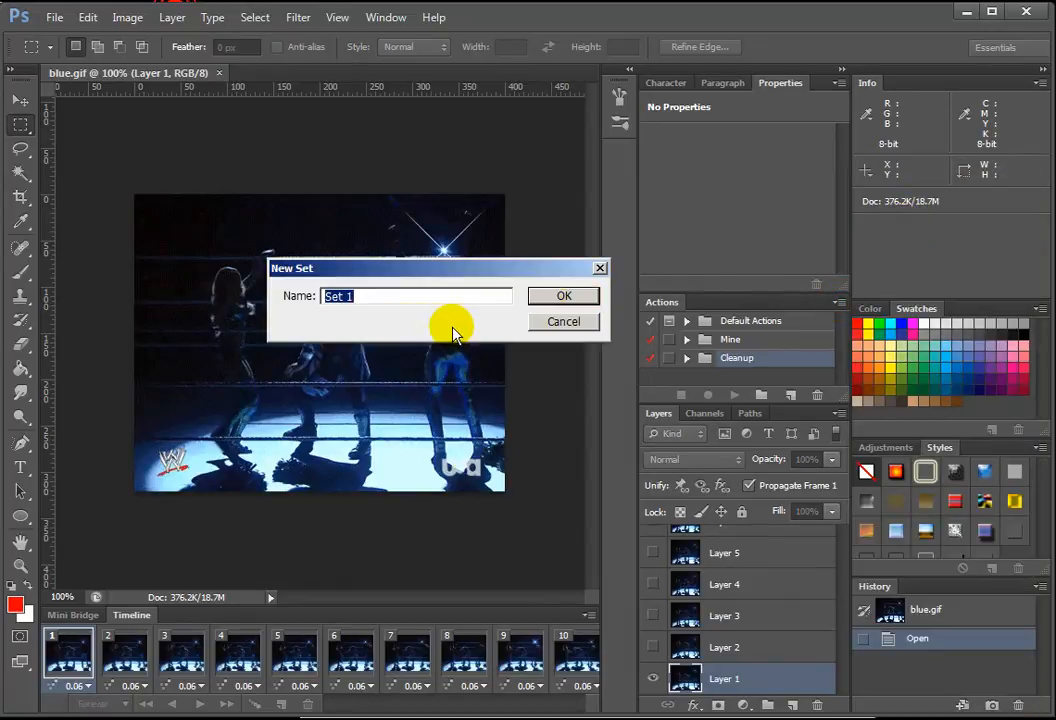
{"action": "type", "text": "Tumblr"}
{"action": "key", "text": "Return"}
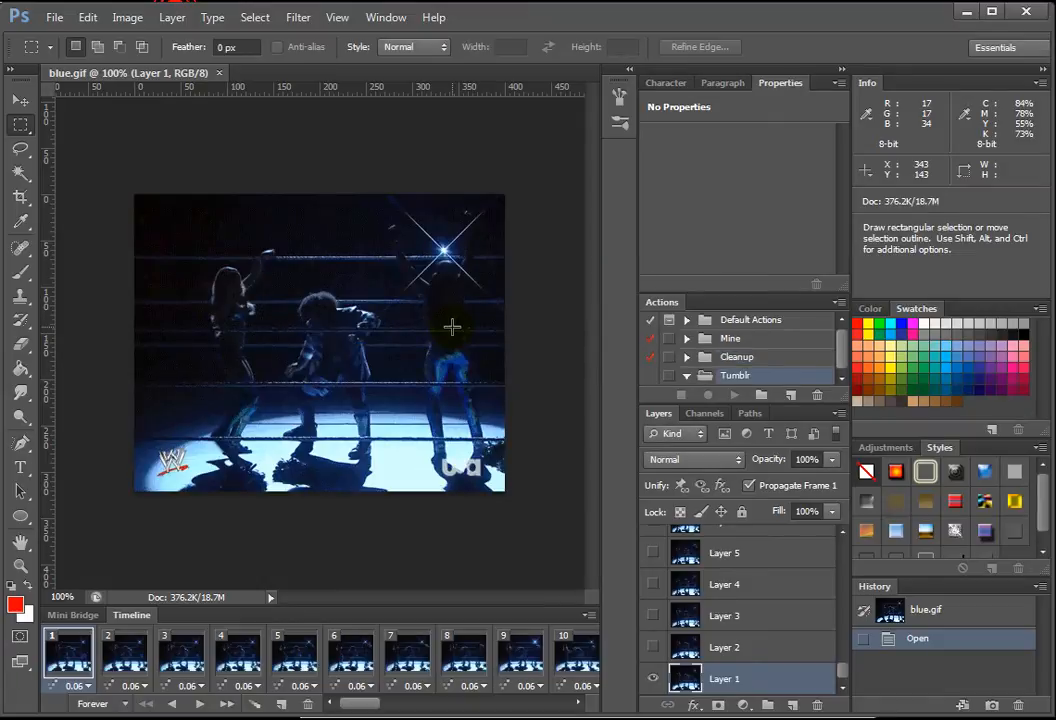
- Create a new action named Mute Blue in the Tumblr set and start recording it
{"action": "left_click", "coordinate": [843, 303]}
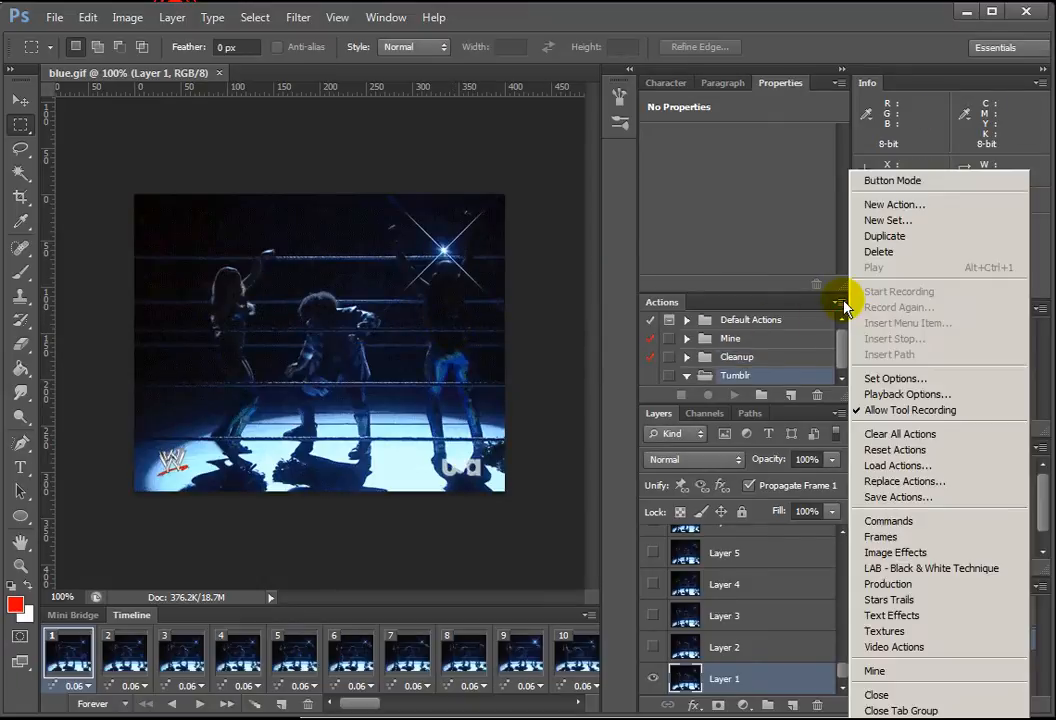
{"action": "left_click", "coordinate": [862, 206]}
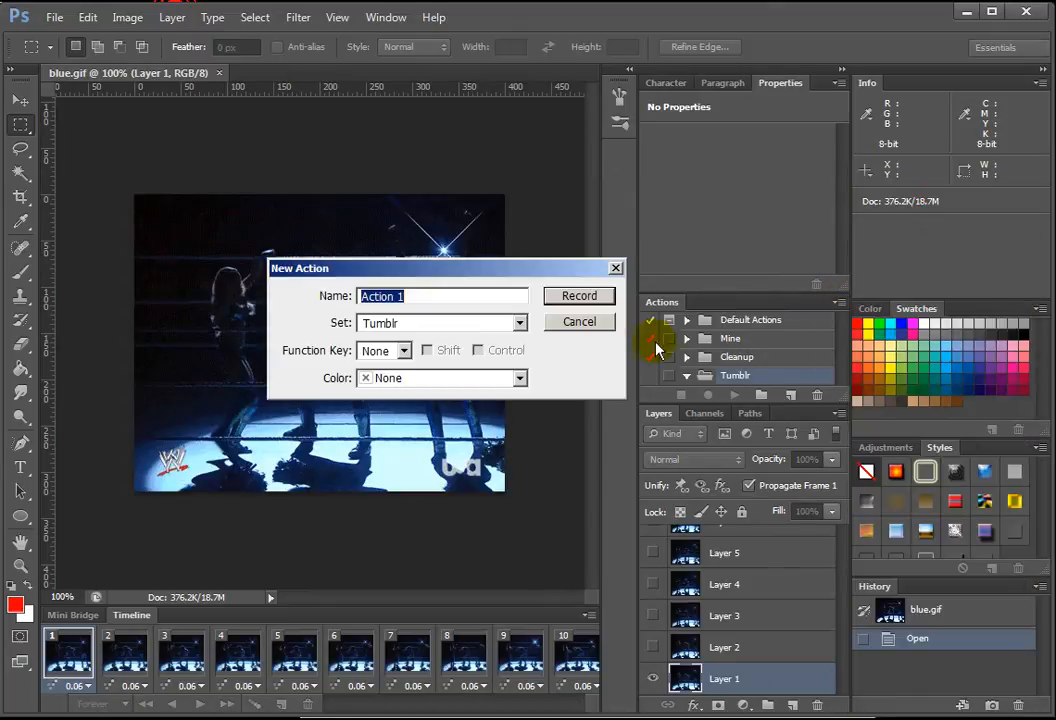
{"action": "type", "text": "Mute Blue"}
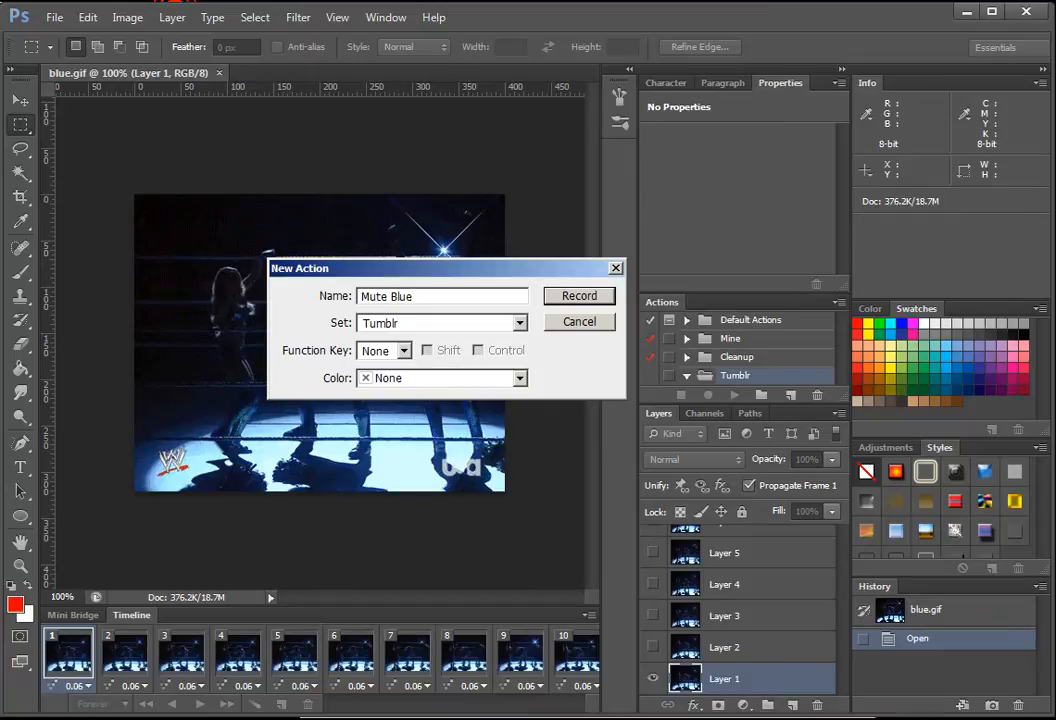
{"action": "left_click", "coordinate": [575, 300]}
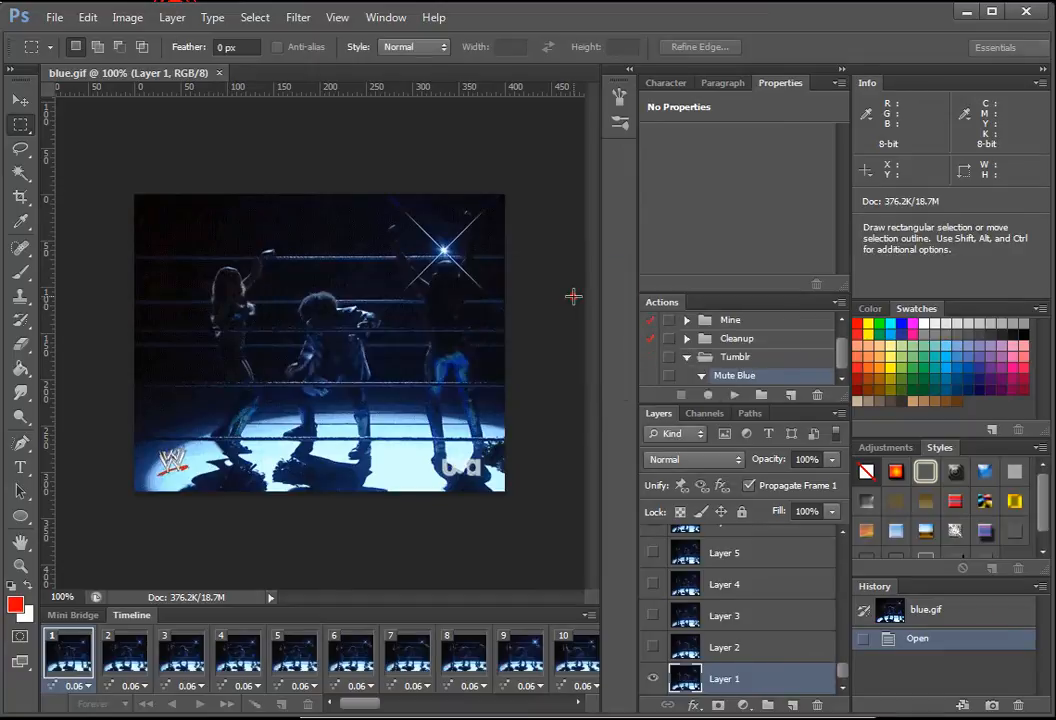
- Add a Selective Color adjustment layer above Layer 1 with the default layer options
{"action": "left_click", "coordinate": [173, 18]}
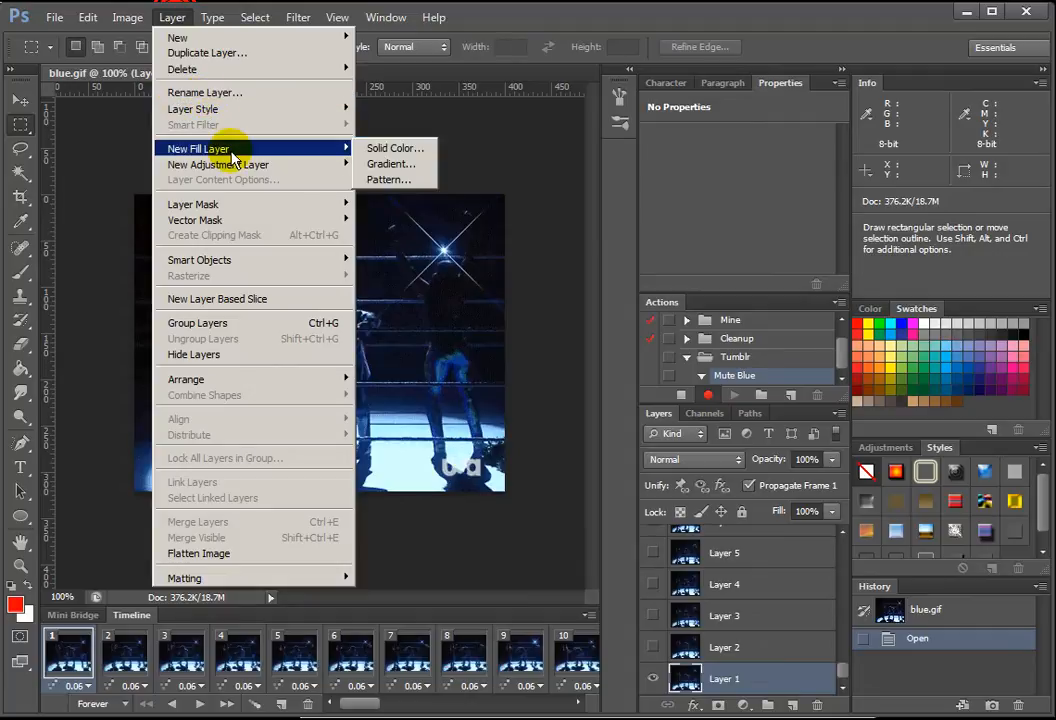
{"action": "mouse_move", "coordinate": [205, 164]}
{"action": "left_click", "coordinate": [410, 416]}
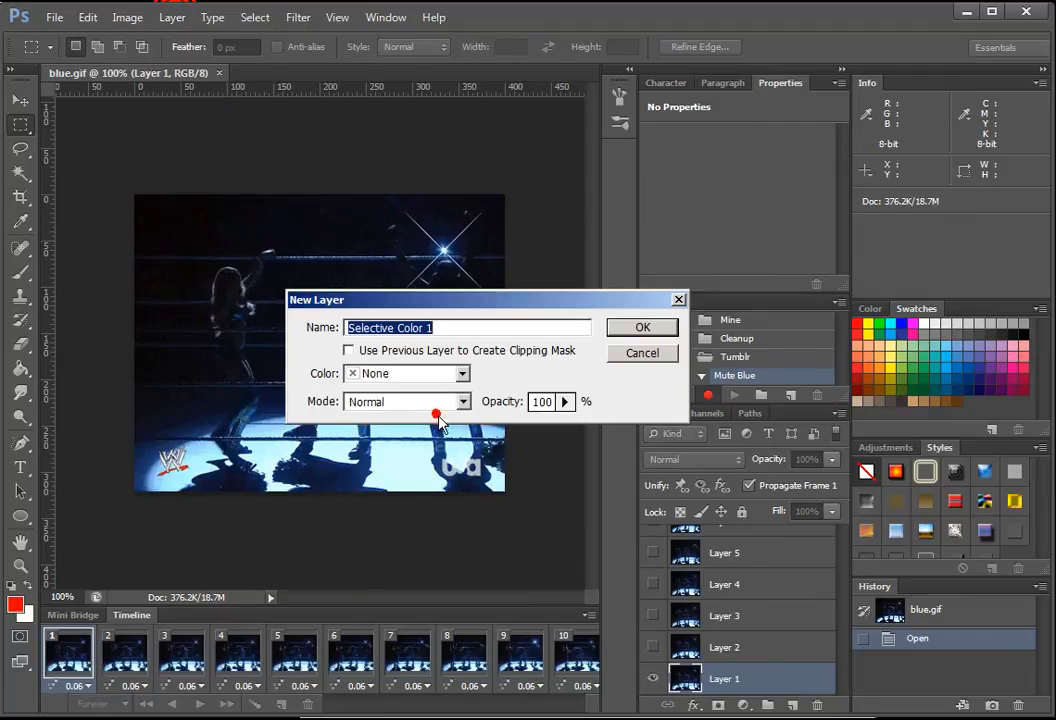
{"action": "left_click", "coordinate": [660, 330]}
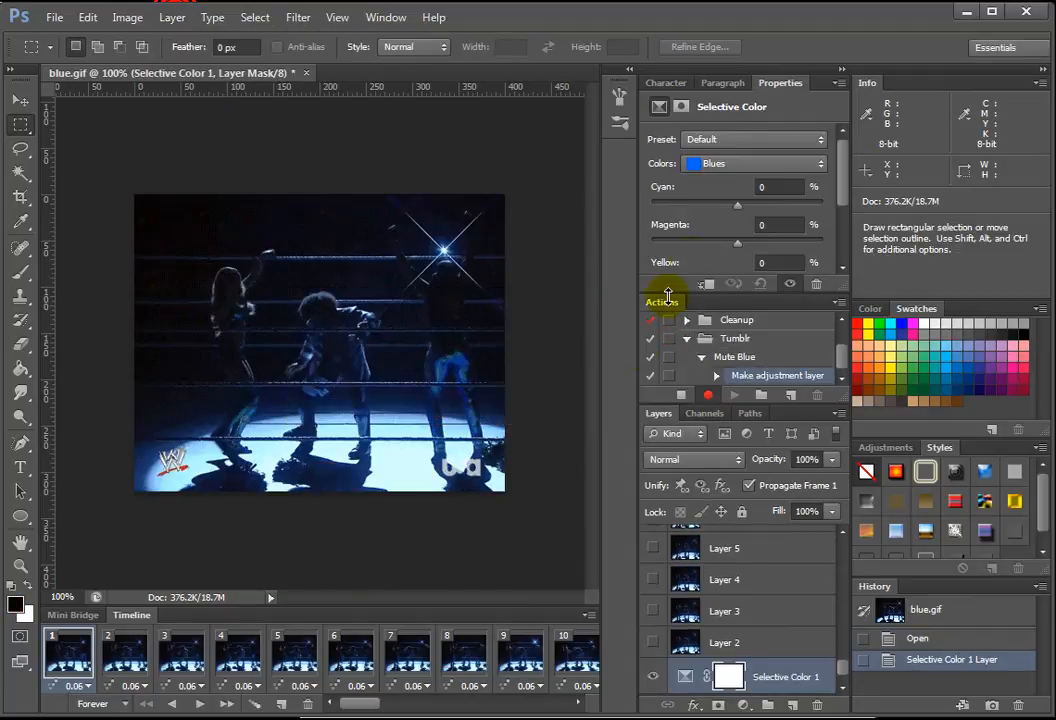
- Set Cyan and Magenta to -100% for the Blues, and move the Selective Color layer to the top of the layer stack
{"action": "left_click_drag", "start_coordinate": [737, 206], "coordinate": [651, 205]}
{"action": "left_click_drag", "start_coordinate": [740, 243], "coordinate": [651, 241]}
{"action": "left_click_drag", "start_coordinate": [785, 676], "coordinate": [792, 530]}
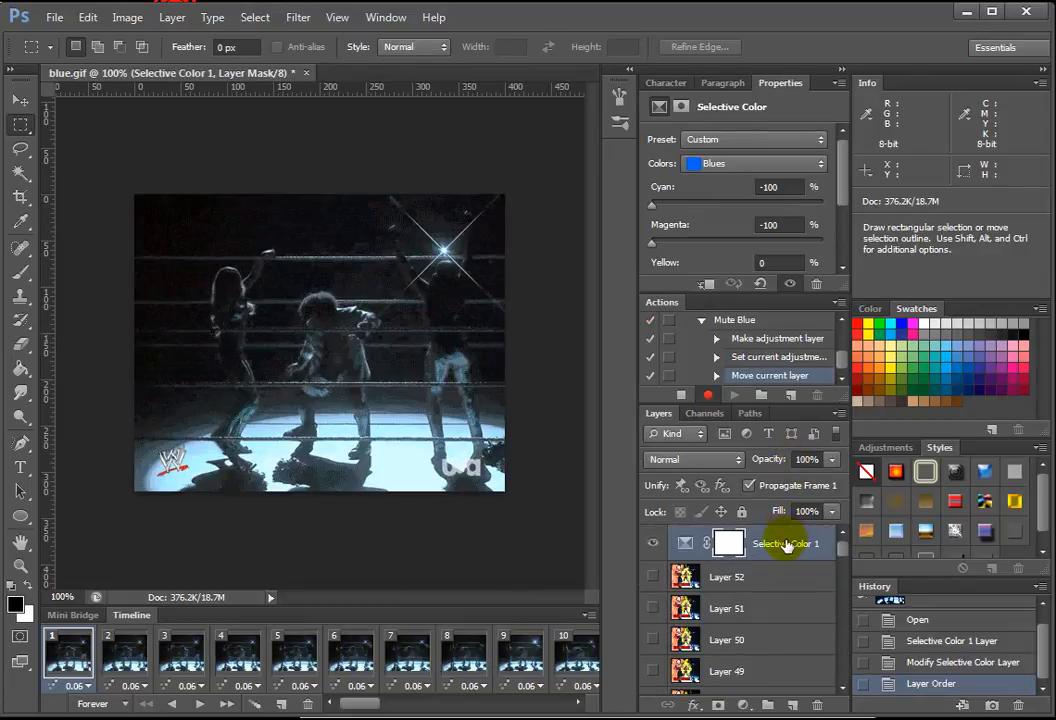
- Select all animation frames, and hide and reshow the Selective Color layer so its visibility is recorded for every frame
{"action": "left_click", "coordinate": [592, 614]}
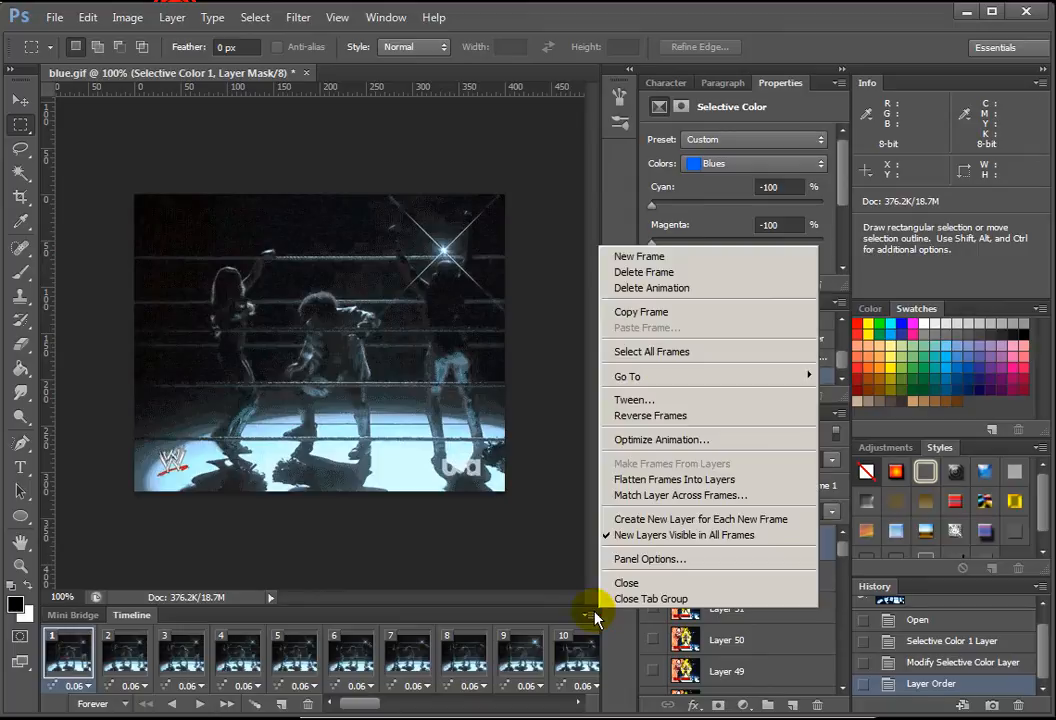
{"action": "left_click", "coordinate": [645, 351]}
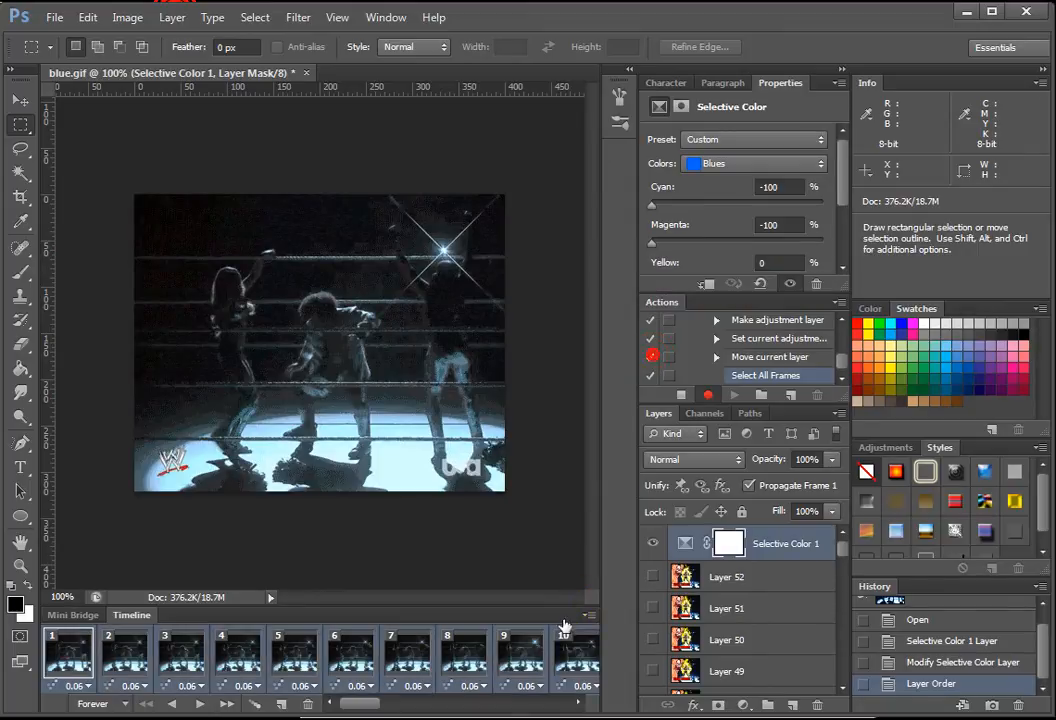
{"action": "left_click", "coordinate": [651, 545]}
{"action": "left_click", "coordinate": [651, 545]}
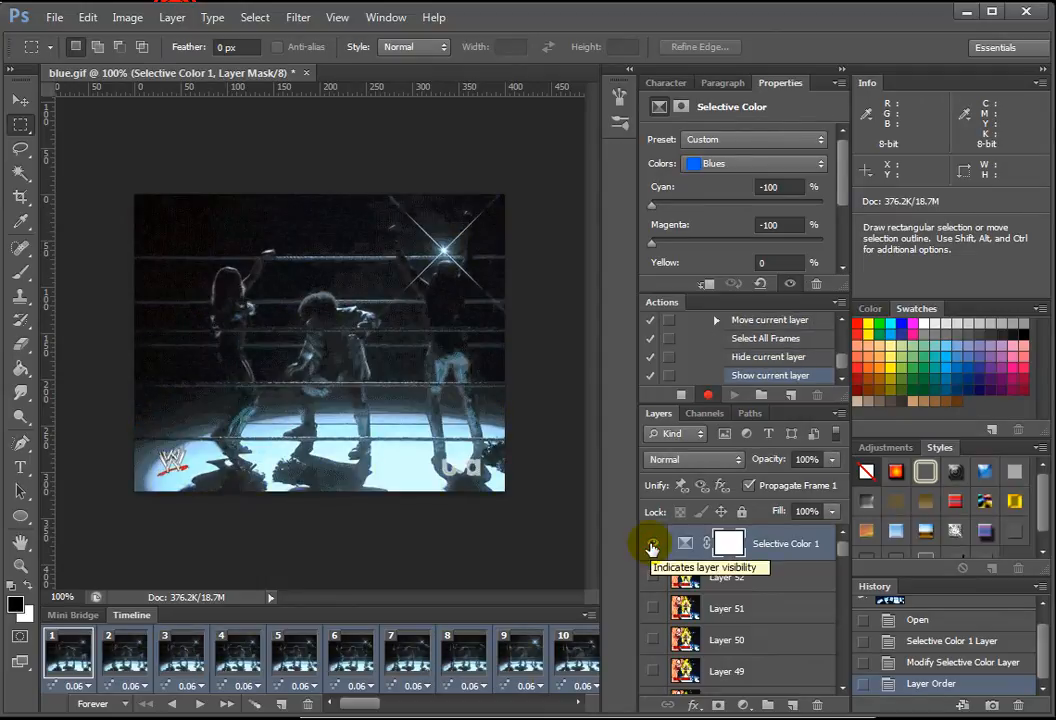
- Stop recording the Mute Blue action and select only frame 1 of the animation
{"action": "left_click", "coordinate": [588, 617]}
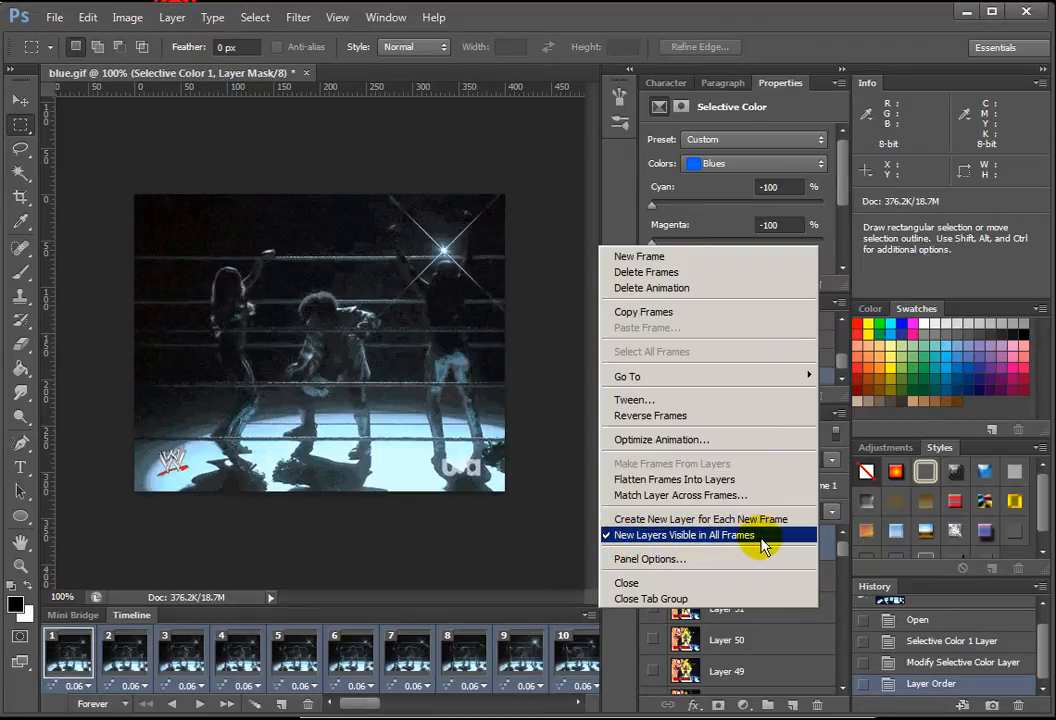
{"action": "left_click", "coordinate": [374, 703]}
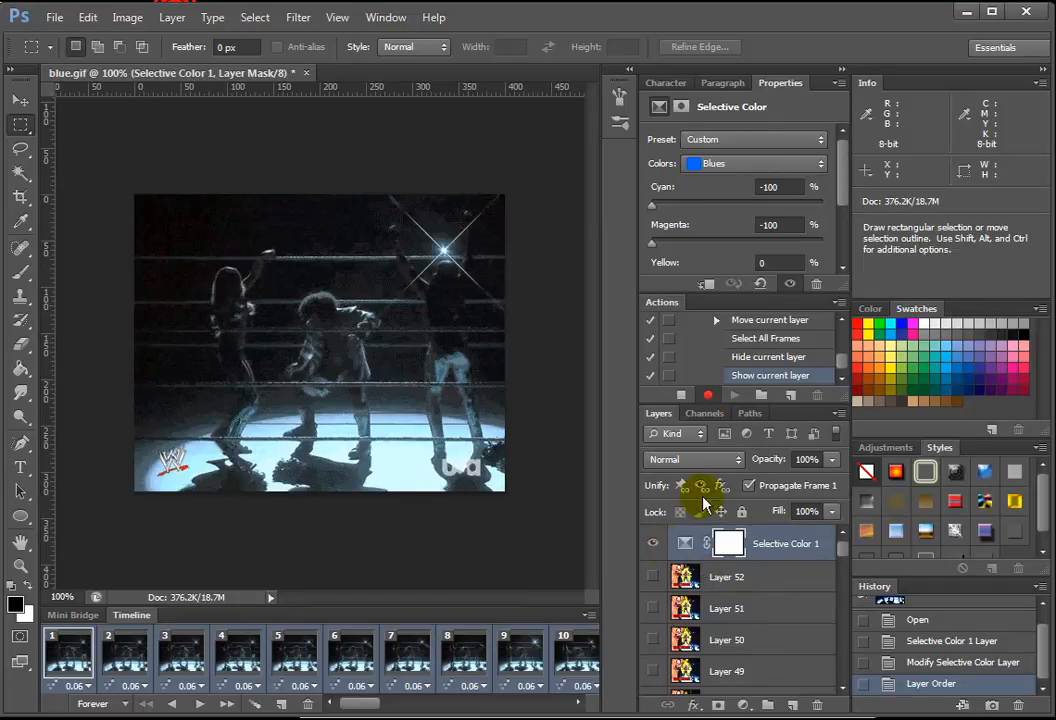
{"action": "left_click", "coordinate": [681, 395]}
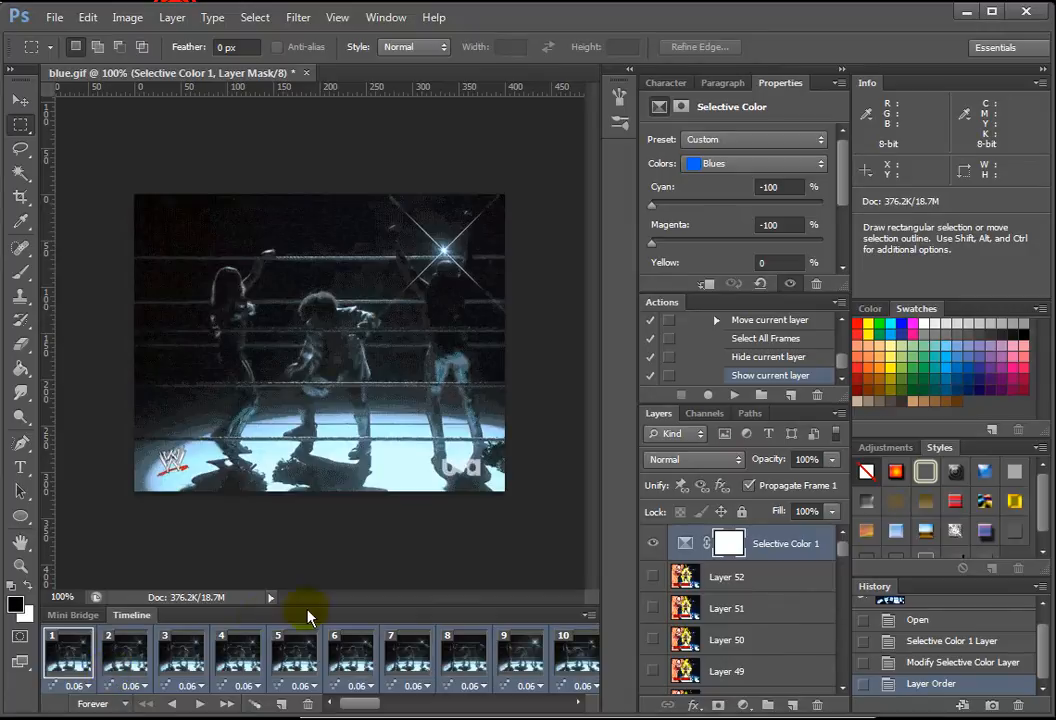
{"action": "left_click", "coordinate": [122, 652]}
{"action": "left_click", "coordinate": [76, 652]}
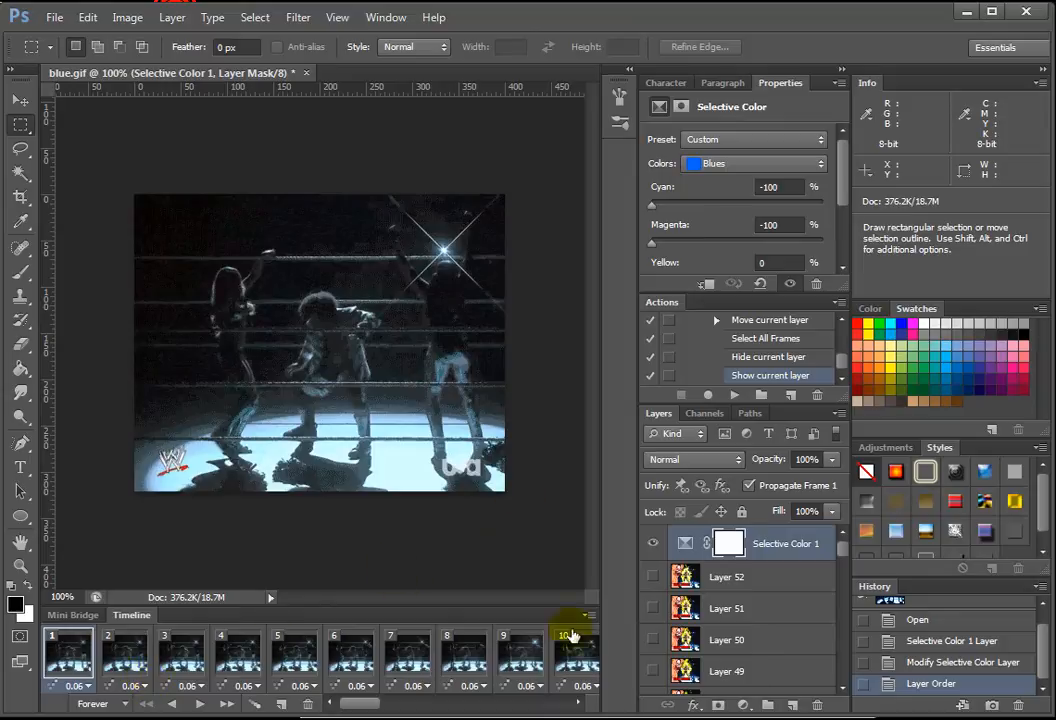
- Check the recorded Move current layer step, collapse the Mute Blue action, and select it in the Tumblr set
{"action": "left_click", "coordinate": [716, 320]}
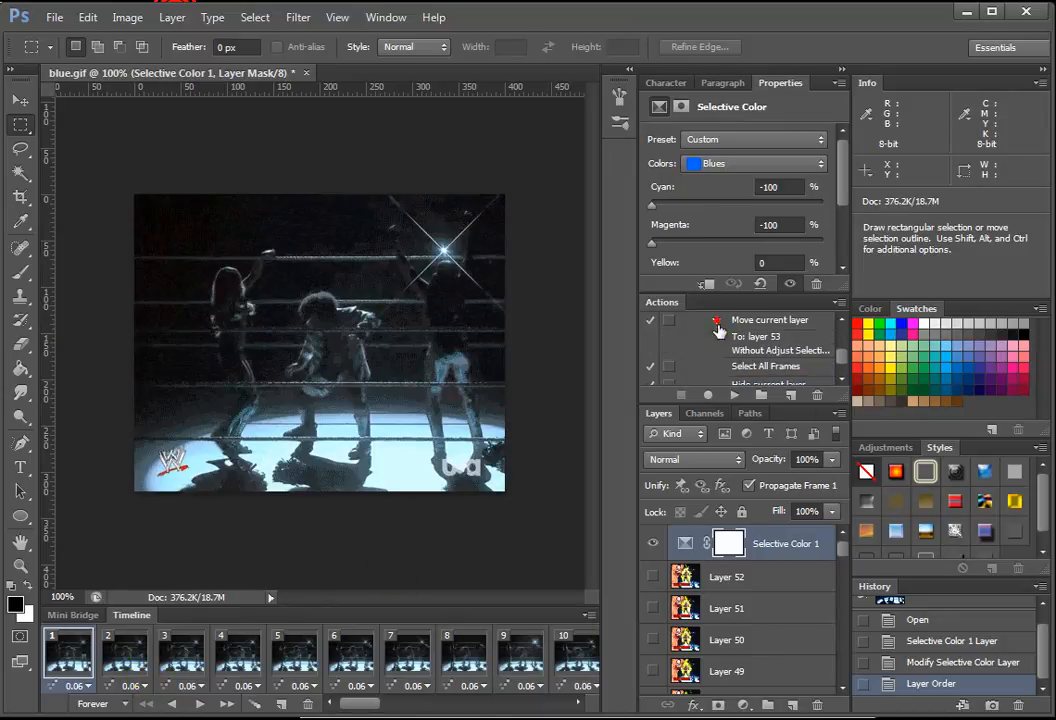
{"action": "left_click", "coordinate": [716, 320]}
{"action": "scroll", "coordinate": [795, 360], "scroll_direction": "up", "scroll_amount": 2}
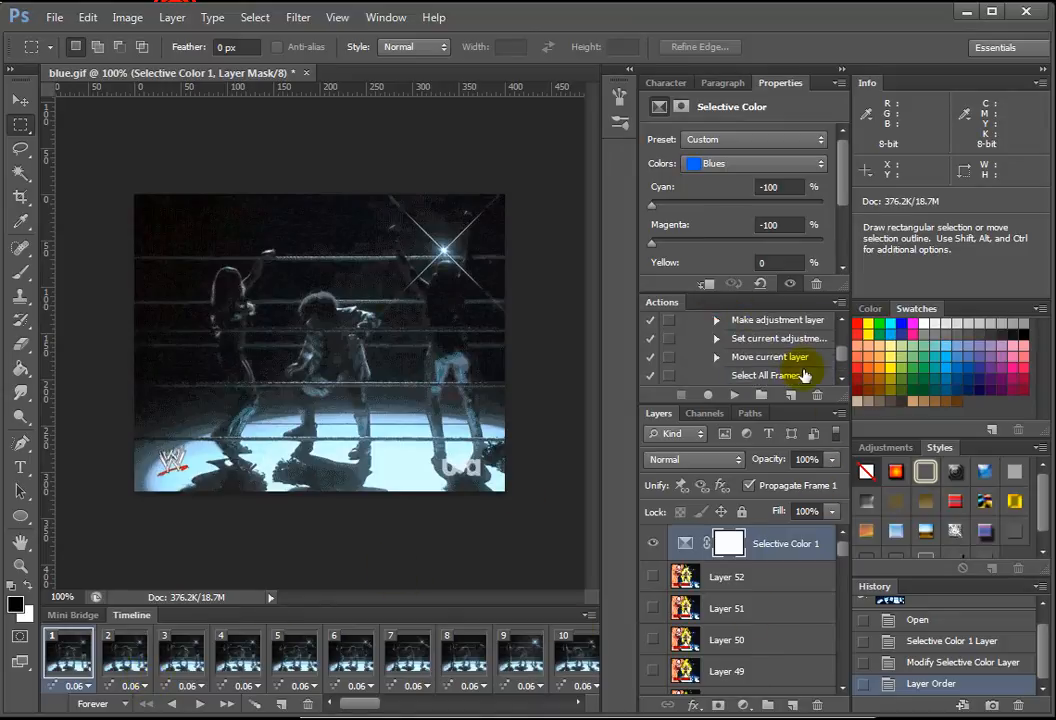
{"action": "scroll", "coordinate": [797, 371], "scroll_direction": "up", "scroll_amount": 3}
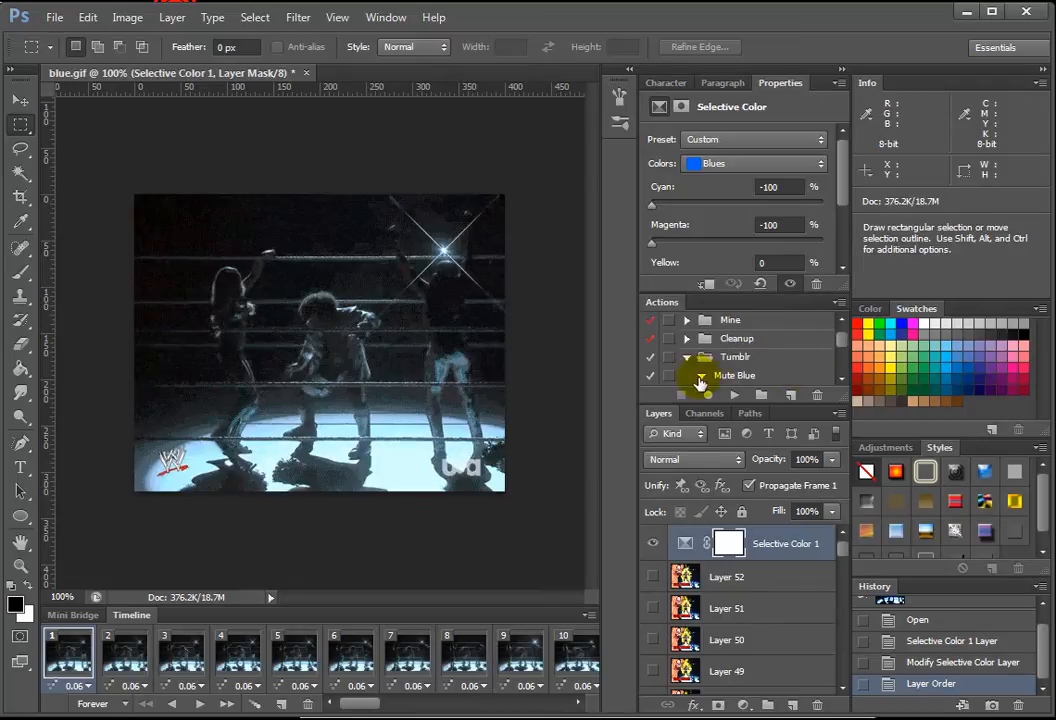
{"action": "left_click", "coordinate": [770, 377]}
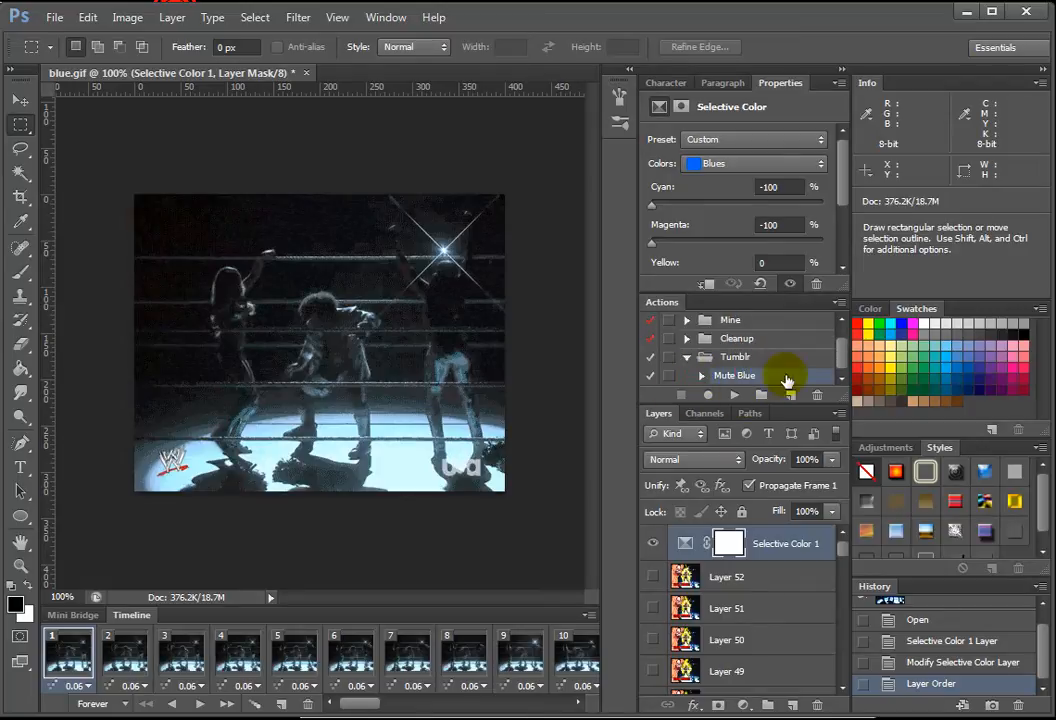
- Discard the changes to blue.gif, reopen the original file, and play the Mute Blue action on it
{"action": "left_click", "coordinate": [306, 73]}
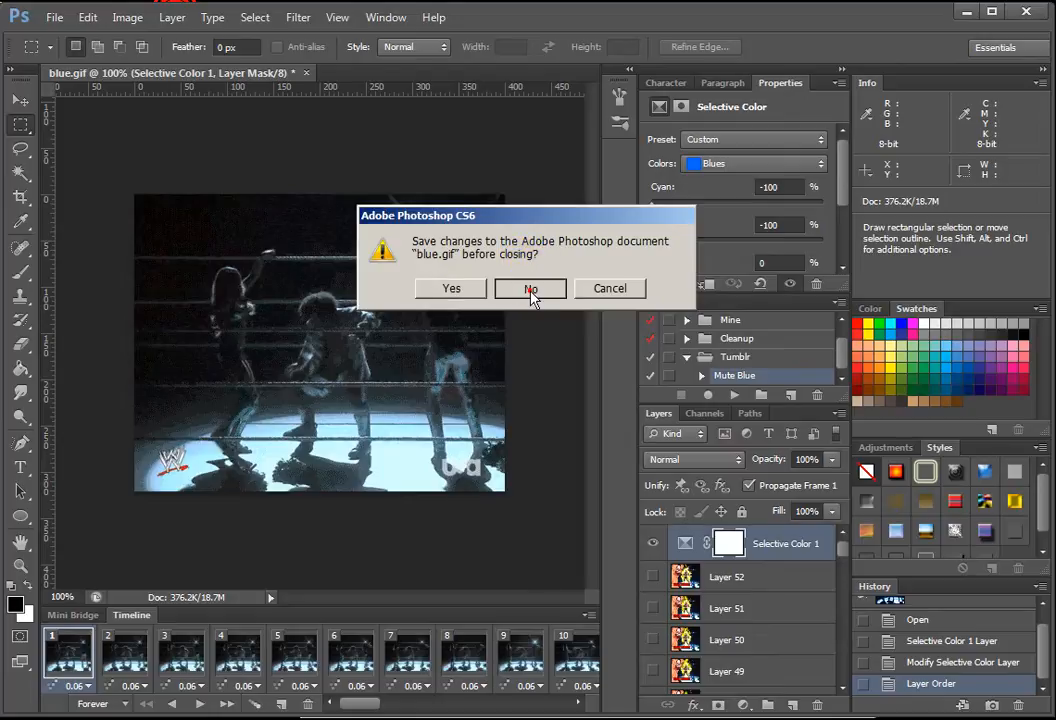
{"action": "left_click", "coordinate": [531, 288]}
{"action": "key", "text": "ctrl+o"}
{"action": "double_click", "coordinate": [358, 537]}
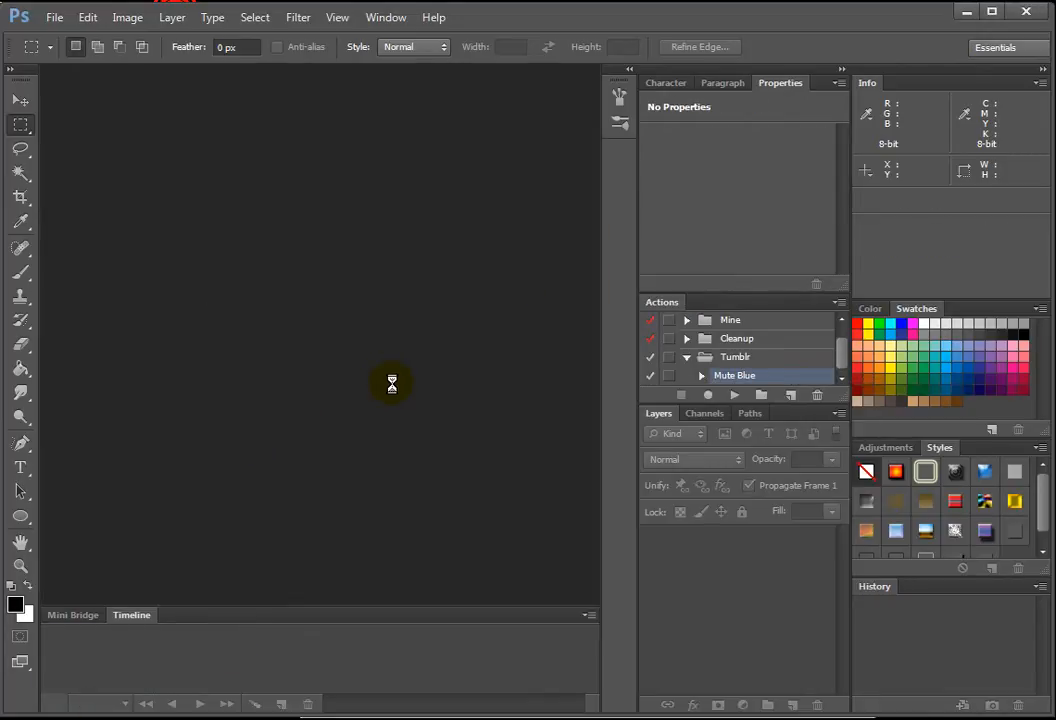
{"action": "left_click", "coordinate": [732, 376]}
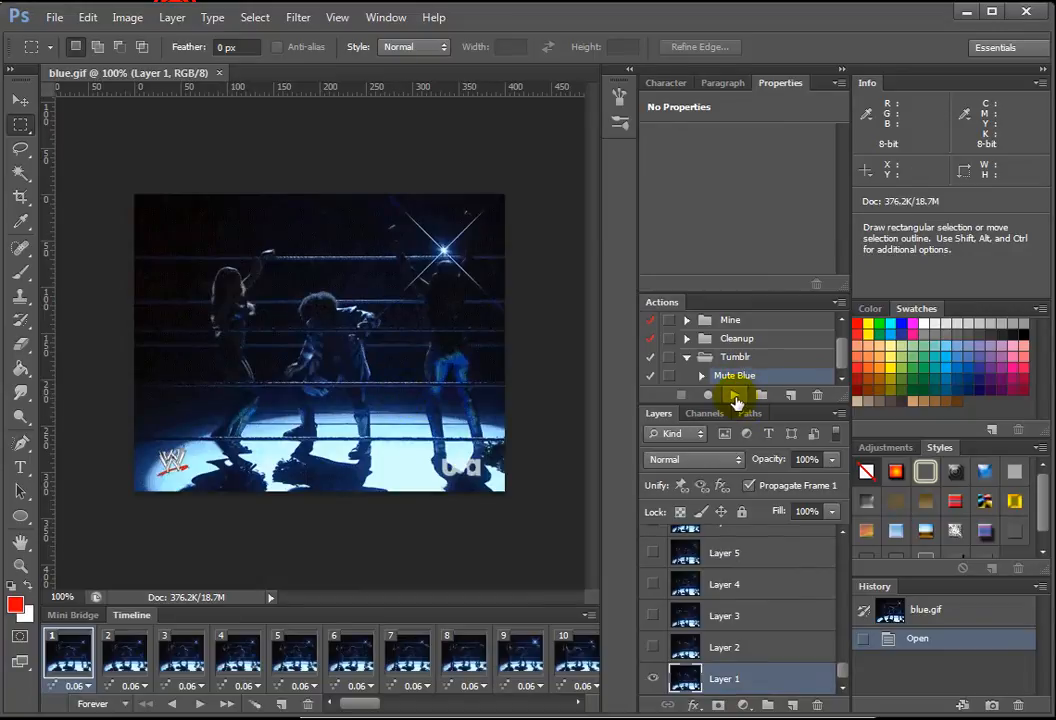
{"action": "left_click", "coordinate": [734, 396]}
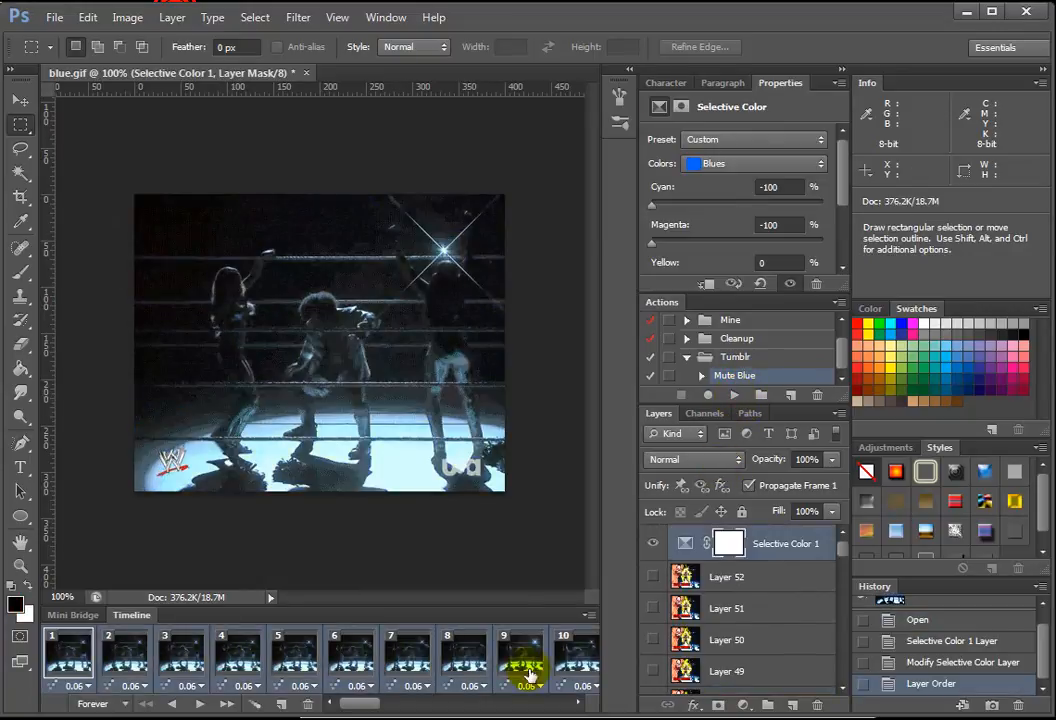
- Close blue.gif without saving and open red.gif from the Tumblr folder
{"action": "left_click", "coordinate": [306, 74]}
{"action": "left_click", "coordinate": [532, 290]}
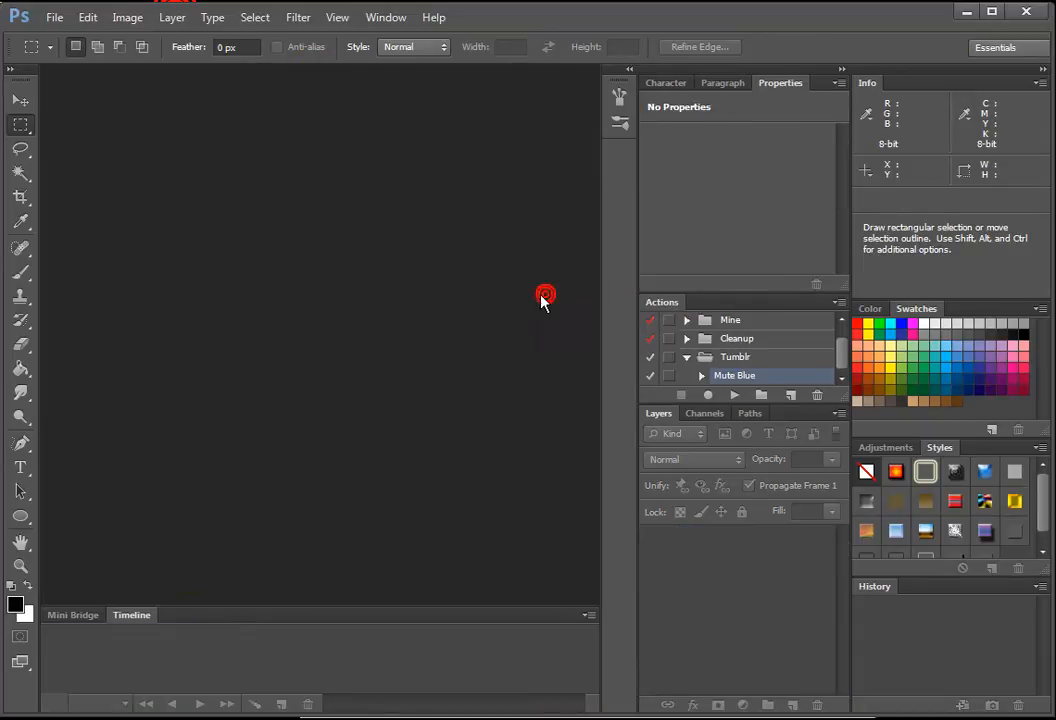
{"action": "left_click", "coordinate": [55, 717]}
{"action": "left_click_drag", "start_coordinate": [365, 527], "coordinate": [246, 493]}
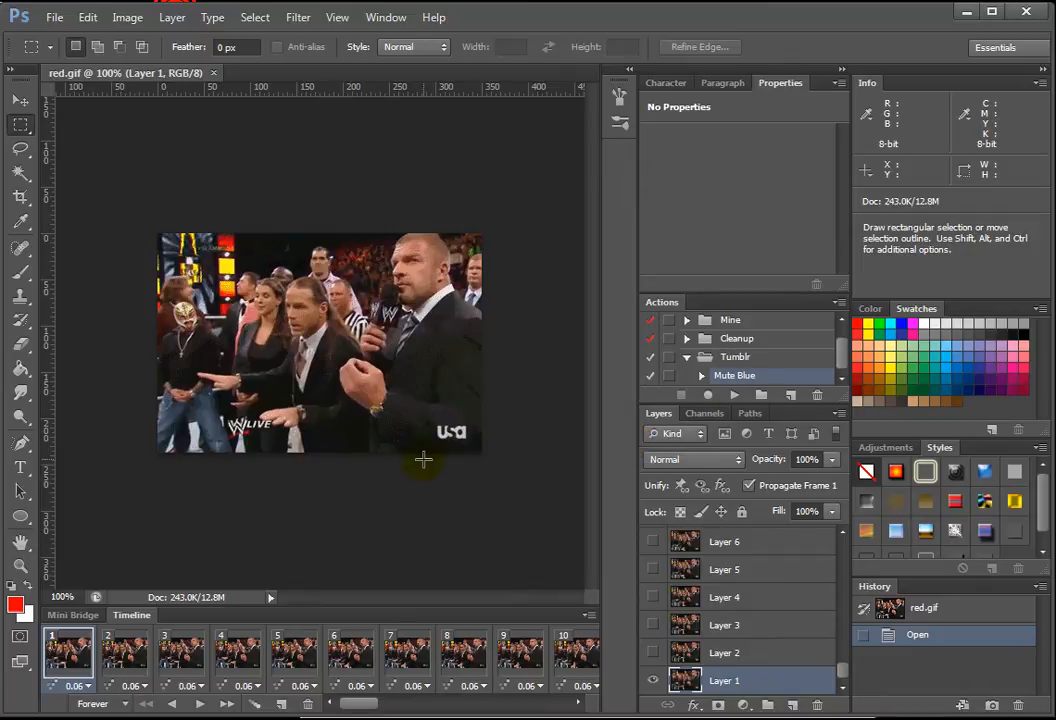
- Confirm pure red, ff0000, as the foreground color and return to the Rectangular Marquee tool
{"action": "left_click", "coordinate": [263, 18]}
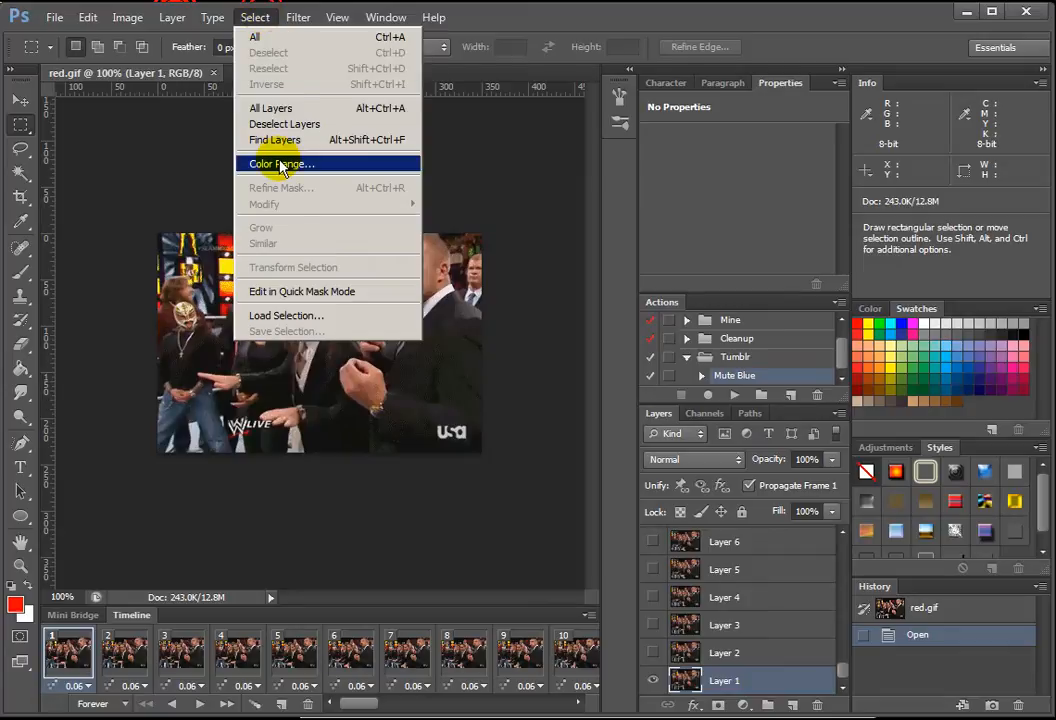
{"action": "left_click", "coordinate": [559, 19]}
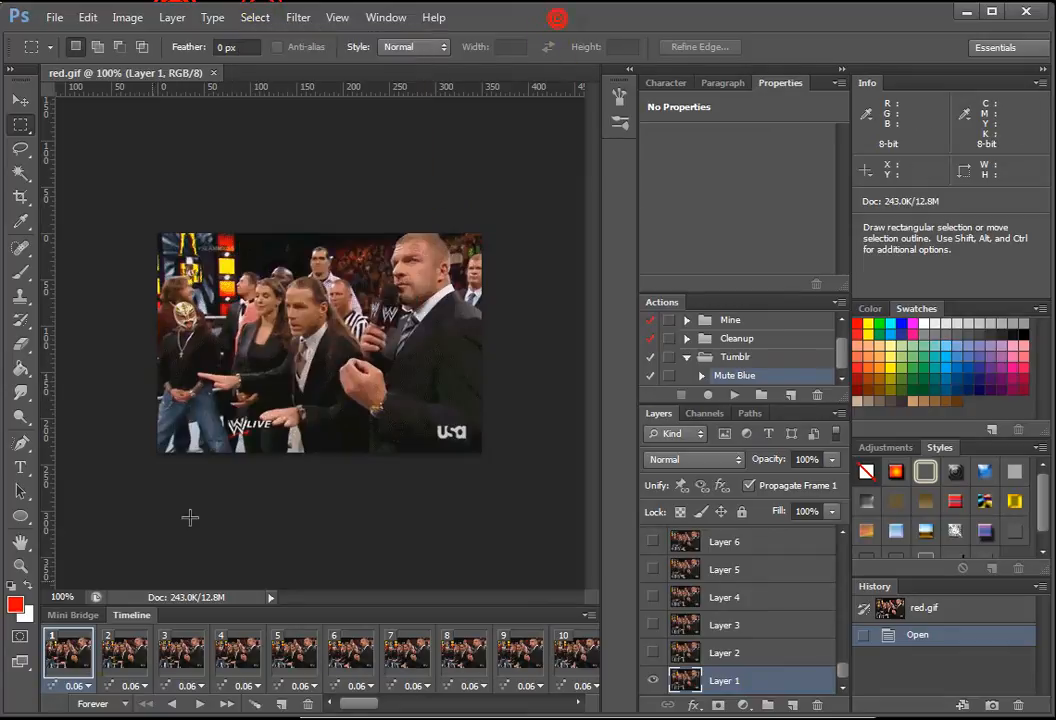
{"action": "left_click", "coordinate": [16, 606]}
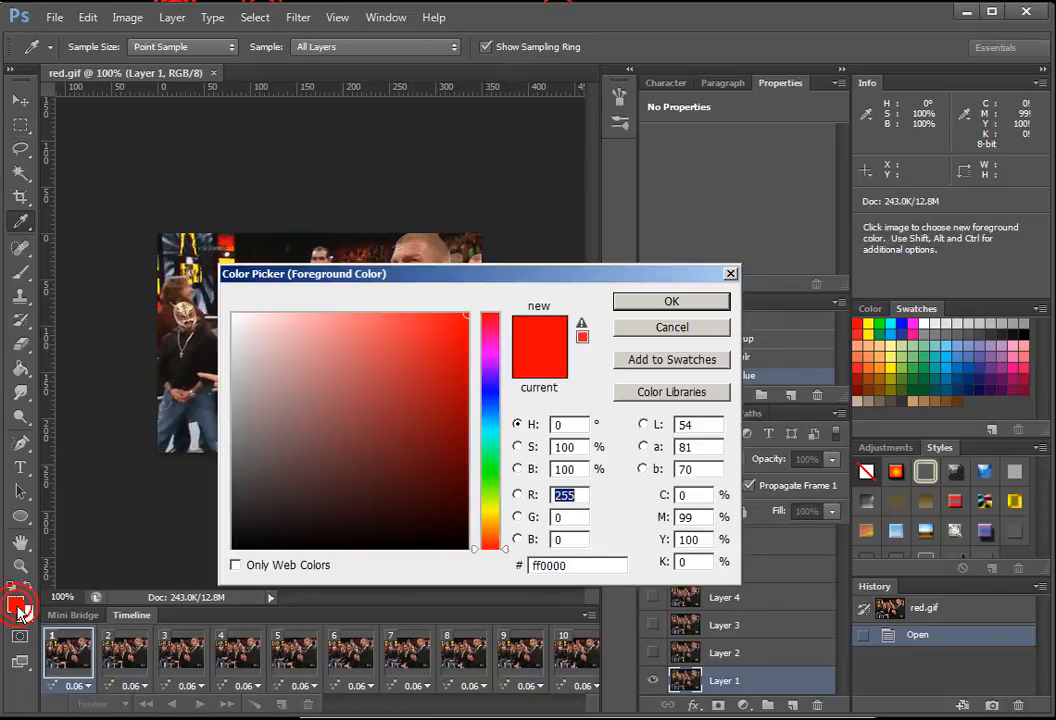
{"action": "left_click", "coordinate": [571, 514]}
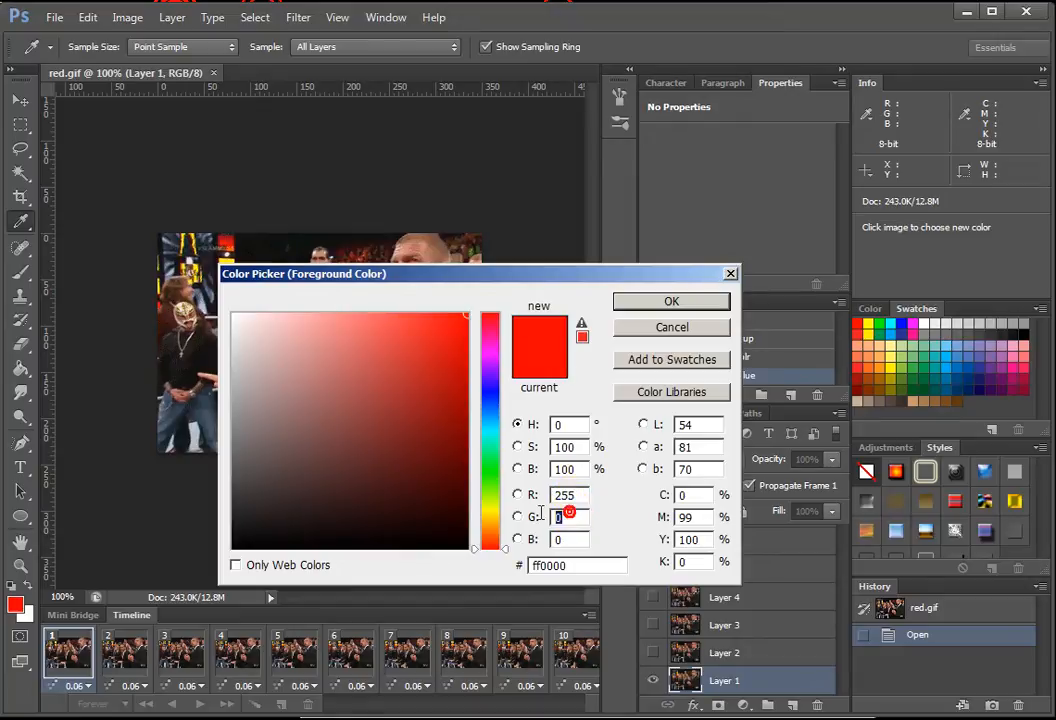
{"action": "left_click", "coordinate": [676, 300]}
{"action": "key", "text": "m"}
- Select the red areas of Layer 1 with Color Range, using Sampled Colors and a fuzziness of 165
{"action": "left_click", "coordinate": [254, 20]}
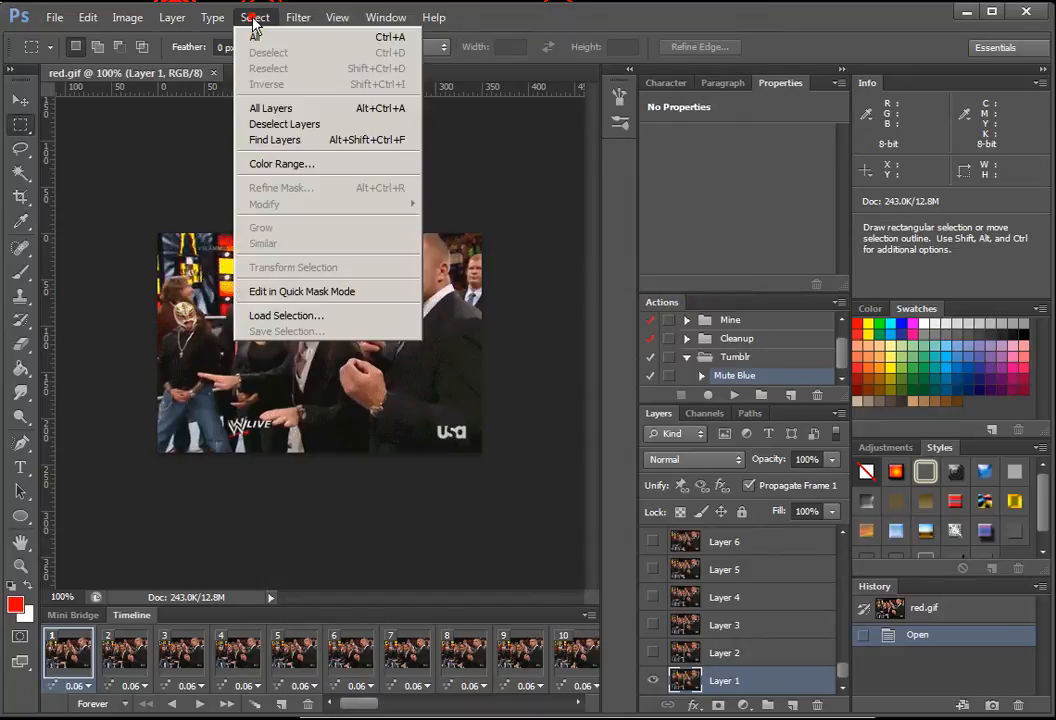
{"action": "left_click", "coordinate": [316, 176]}
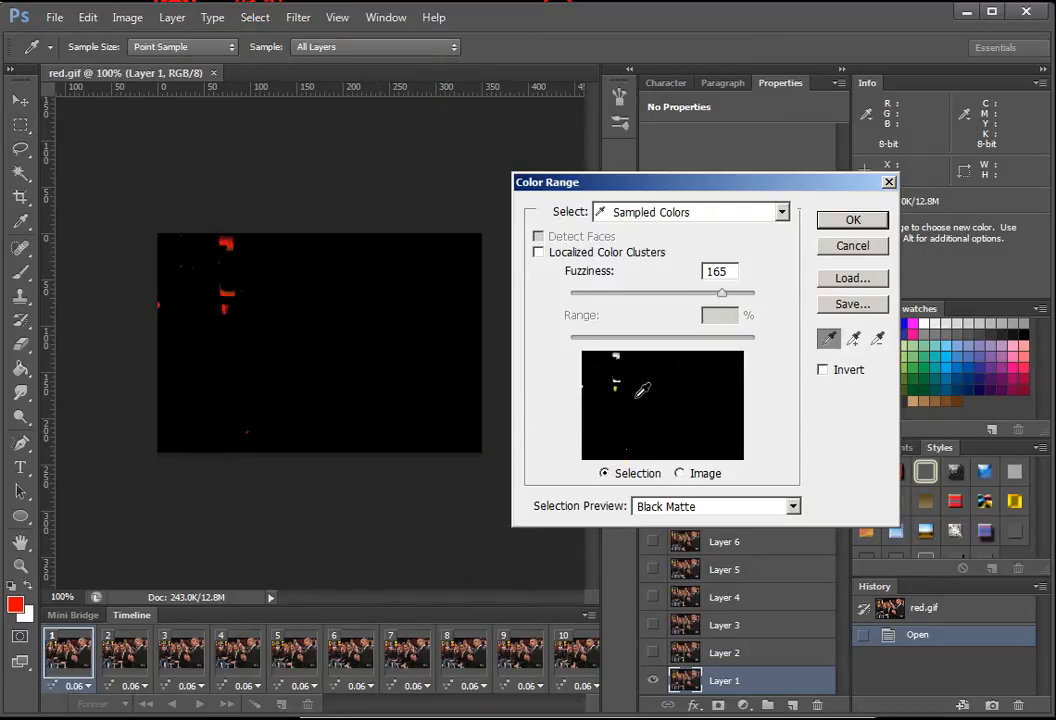
{"action": "left_click", "coordinate": [722, 292]}
{"action": "left_click_drag", "start_coordinate": [722, 293], "coordinate": [754, 295]}
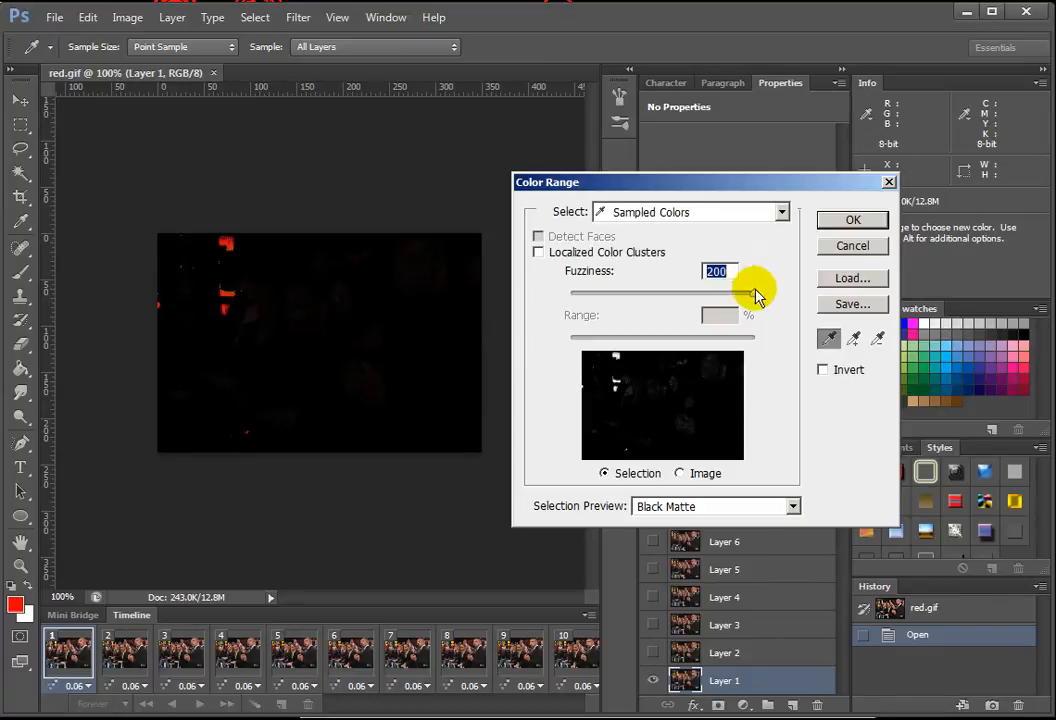
{"action": "left_click_drag", "start_coordinate": [754, 293], "coordinate": [724, 298]}
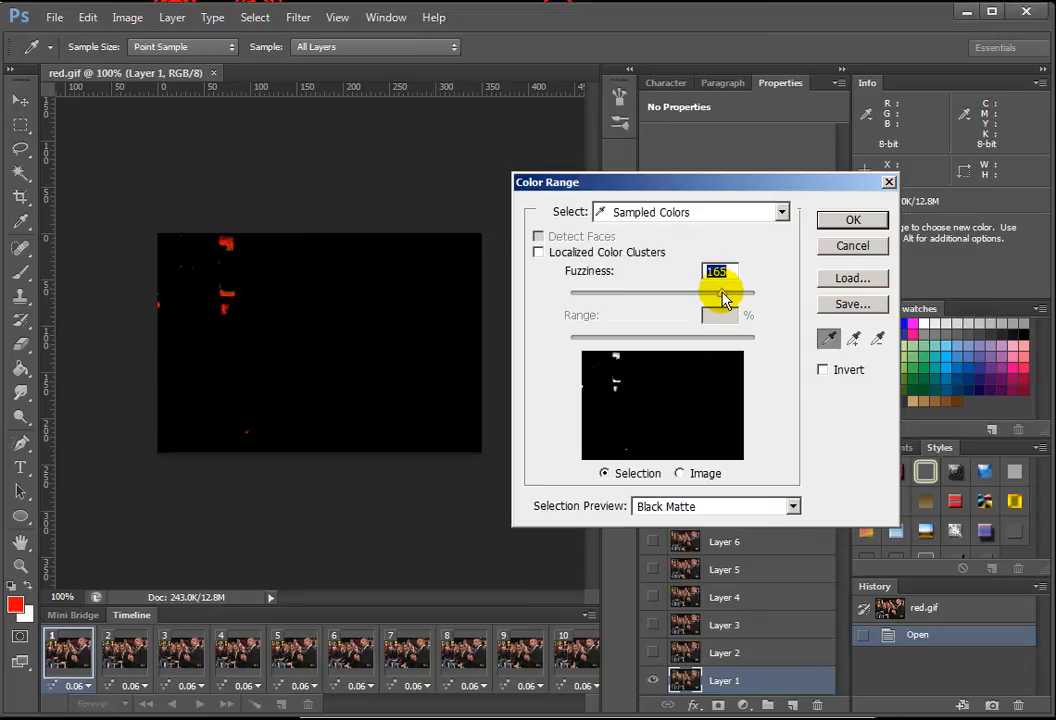
{"action": "left_click", "coordinate": [858, 221]}
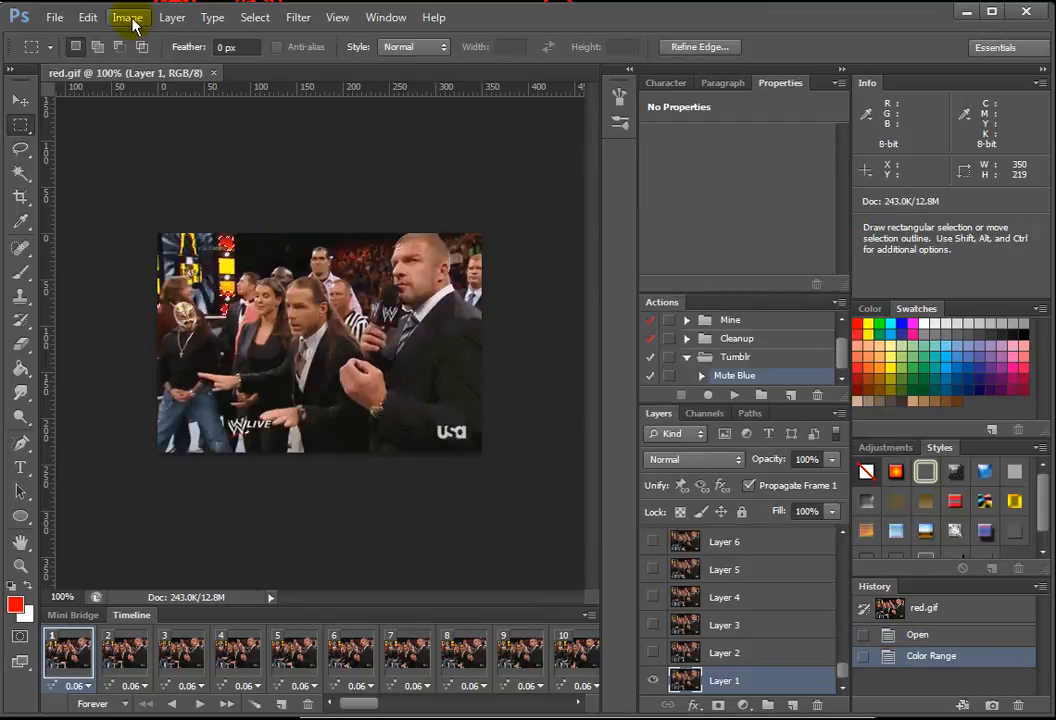
- Apply a Black & White adjustment with the Default preset to the selected reds on Layer 1, and deselect
{"action": "left_click", "coordinate": [126, 18]}
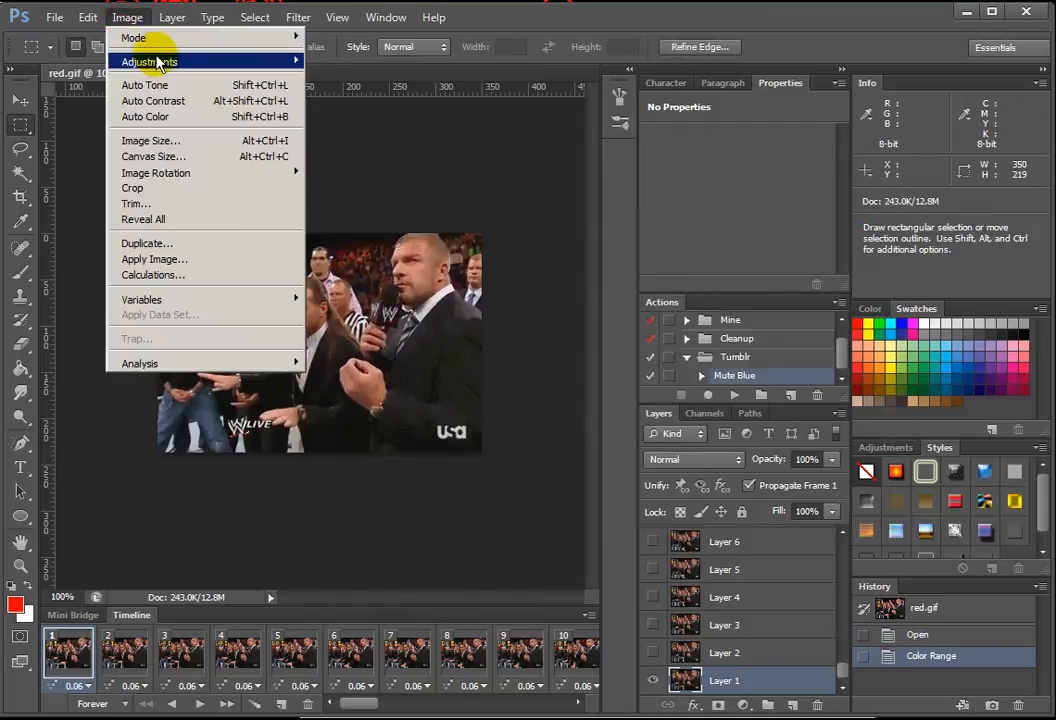
{"action": "mouse_move", "coordinate": [156, 61]}
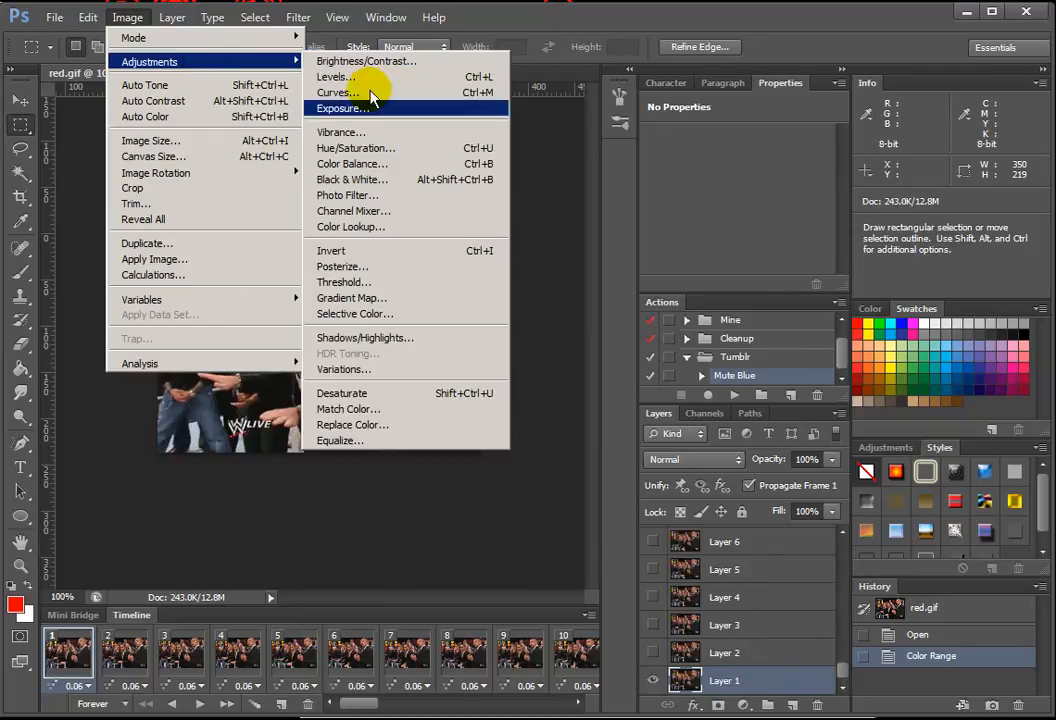
{"action": "left_click", "coordinate": [470, 180]}
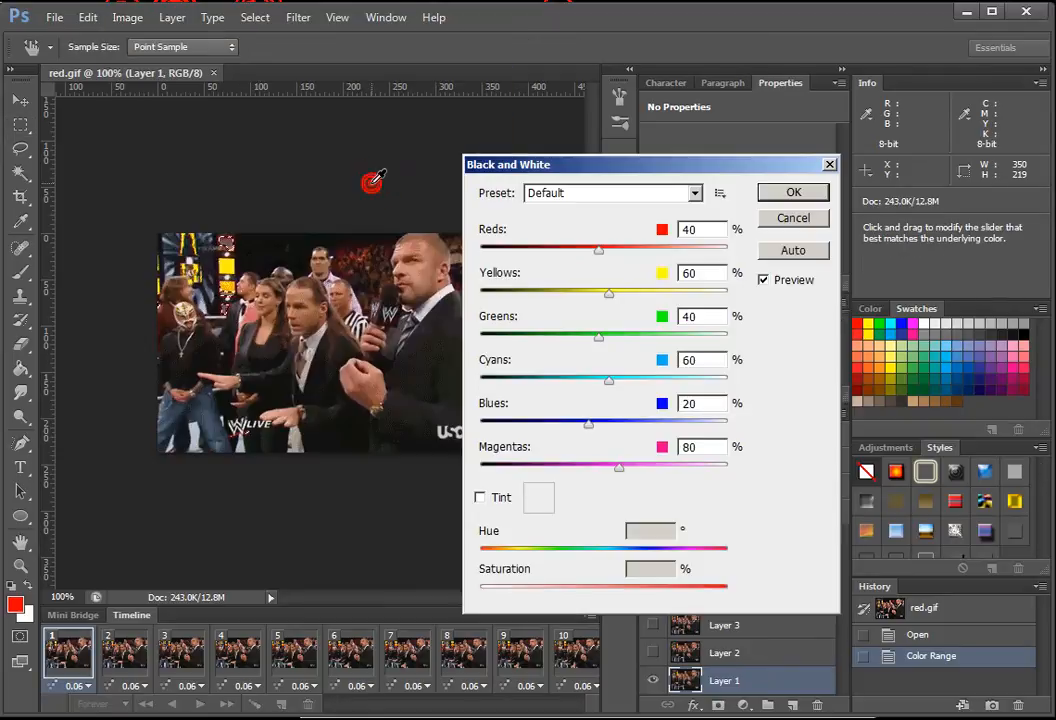
{"action": "left_click", "coordinate": [795, 193]}
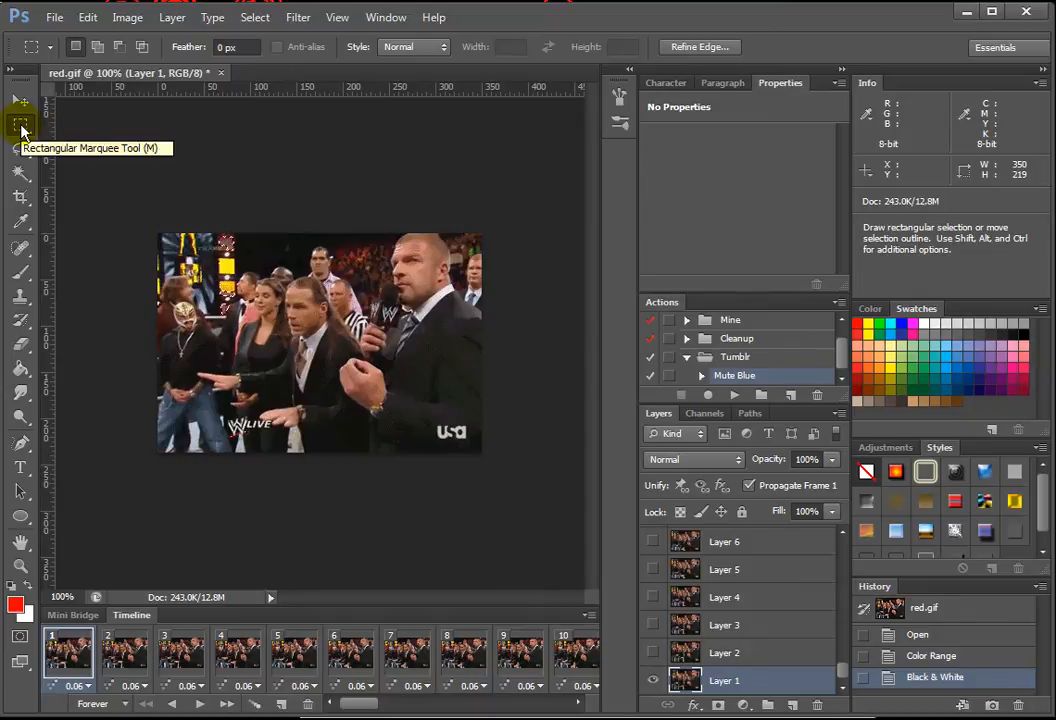
{"action": "left_click", "coordinate": [222, 205]}
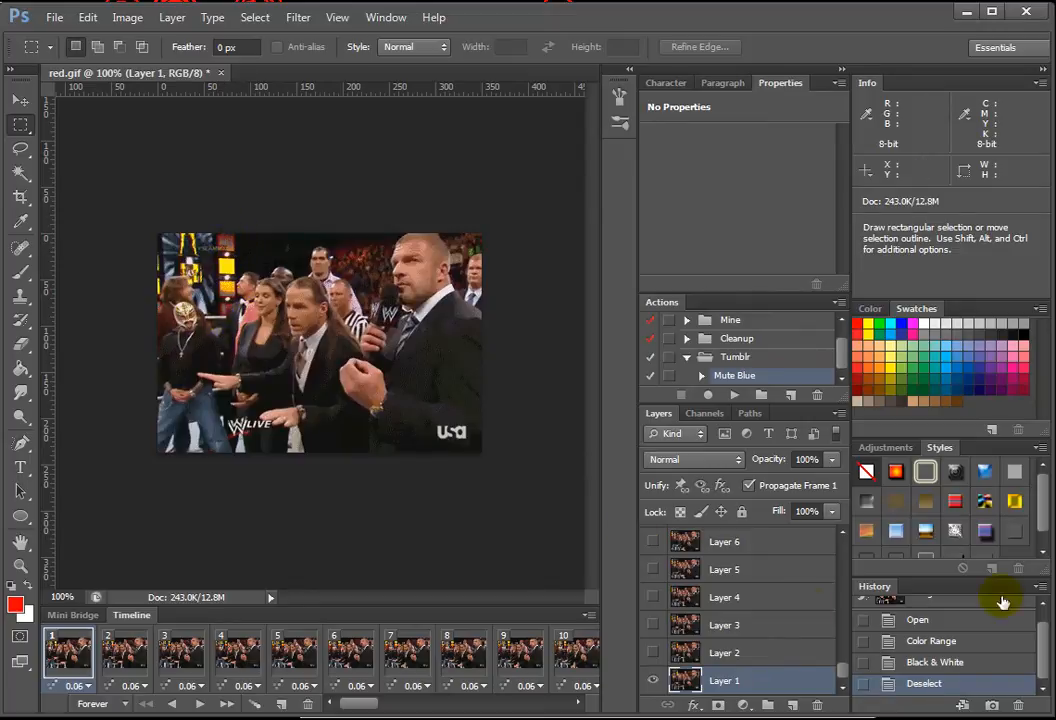
- Compare the original red.gif snapshot with the desaturated result, ending on the Deselect history state
{"action": "left_click_drag", "start_coordinate": [1048, 651], "coordinate": [1037, 633]}
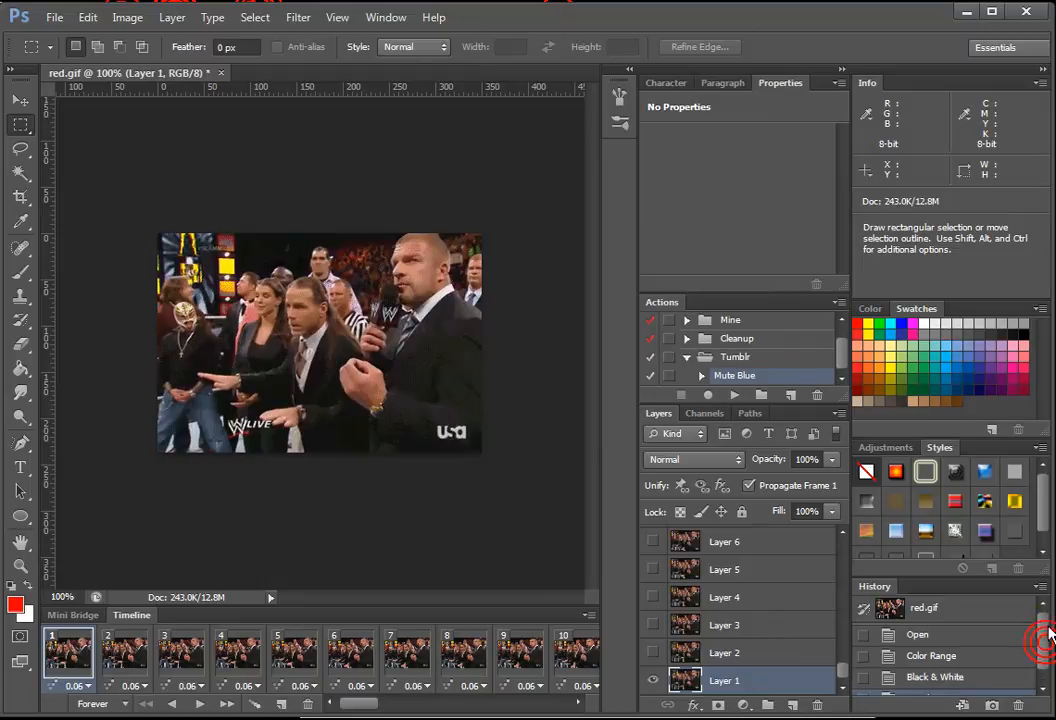
{"action": "left_click", "coordinate": [945, 608]}
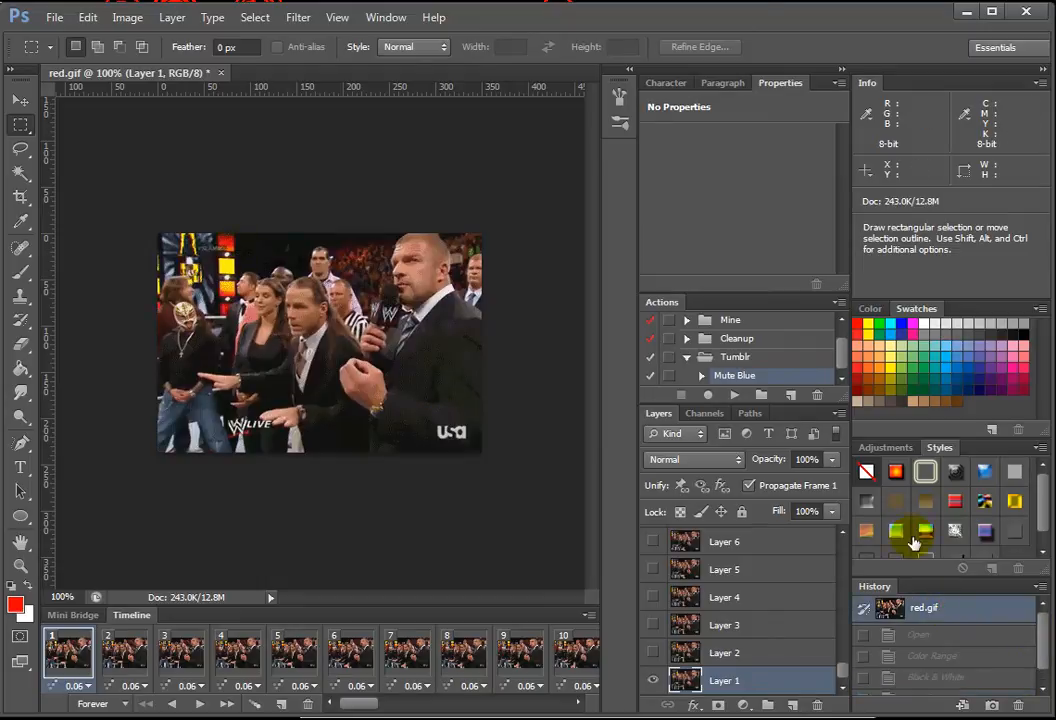
{"action": "scroll", "coordinate": [1040, 628], "scroll_direction": "down", "scroll_amount": 1}
{"action": "left_click", "coordinate": [950, 684]}
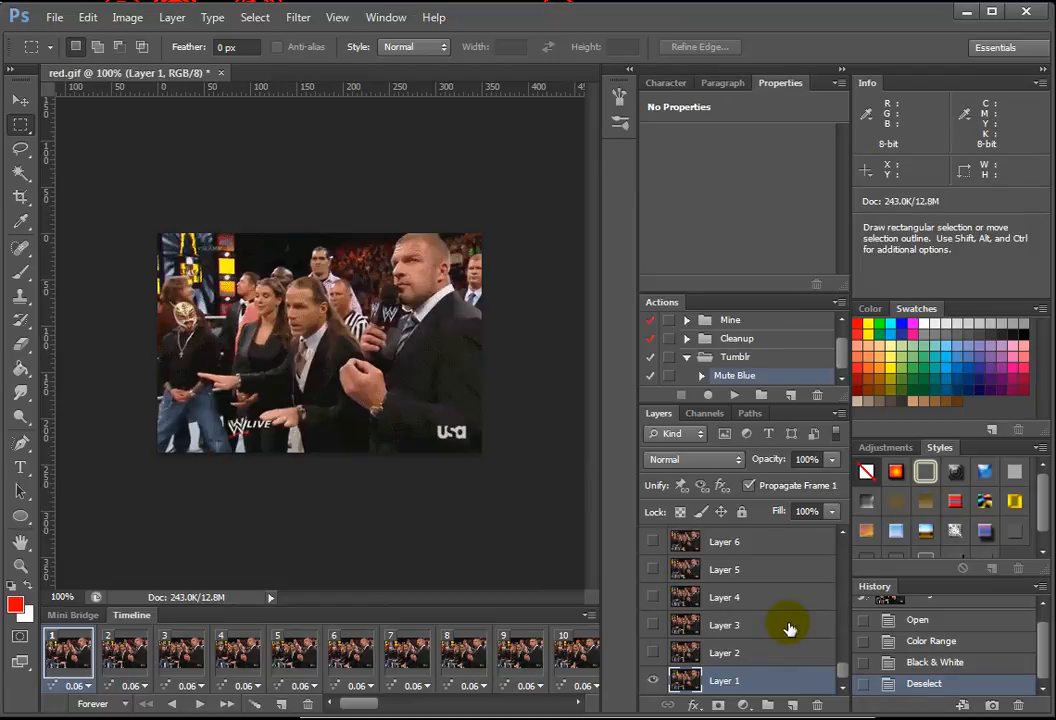
{"action": "left_click_drag", "start_coordinate": [1038, 650], "coordinate": [1045, 636]}
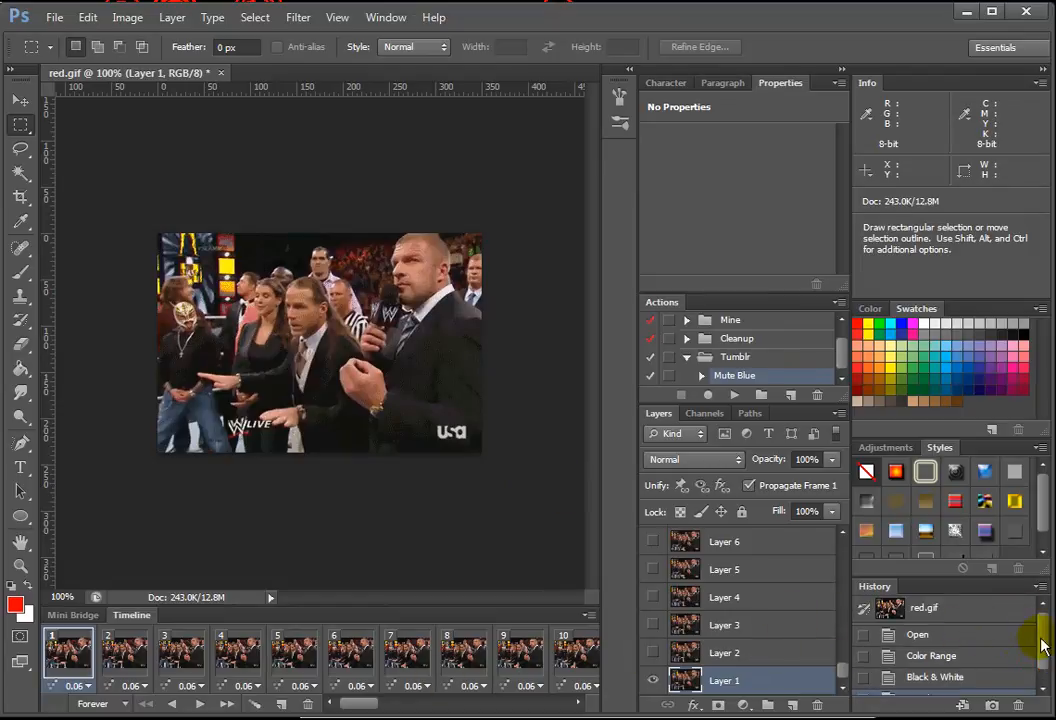
{"action": "scroll", "coordinate": [1036, 650], "scroll_direction": "down", "scroll_amount": 1}
- Step through frames 2 to 10 to check which frames still contain red, and return to frame 1
{"action": "left_click", "coordinate": [125, 655]}
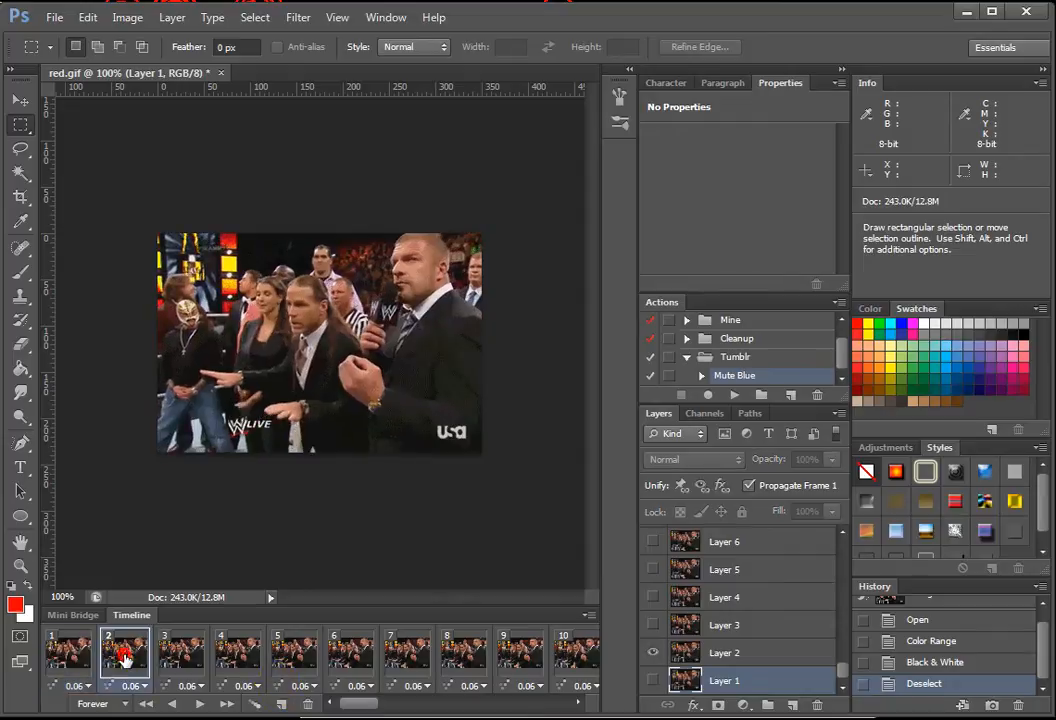
{"action": "left_click", "coordinate": [181, 652]}
{"action": "left_click", "coordinate": [232, 652]}
{"action": "left_click", "coordinate": [290, 648]}
{"action": "left_click", "coordinate": [340, 650]}
{"action": "left_click", "coordinate": [395, 650]}
{"action": "left_click", "coordinate": [450, 648]}
{"action": "left_click", "coordinate": [507, 655]}
{"action": "left_click", "coordinate": [567, 653]}
{"action": "left_click", "coordinate": [66, 651]}
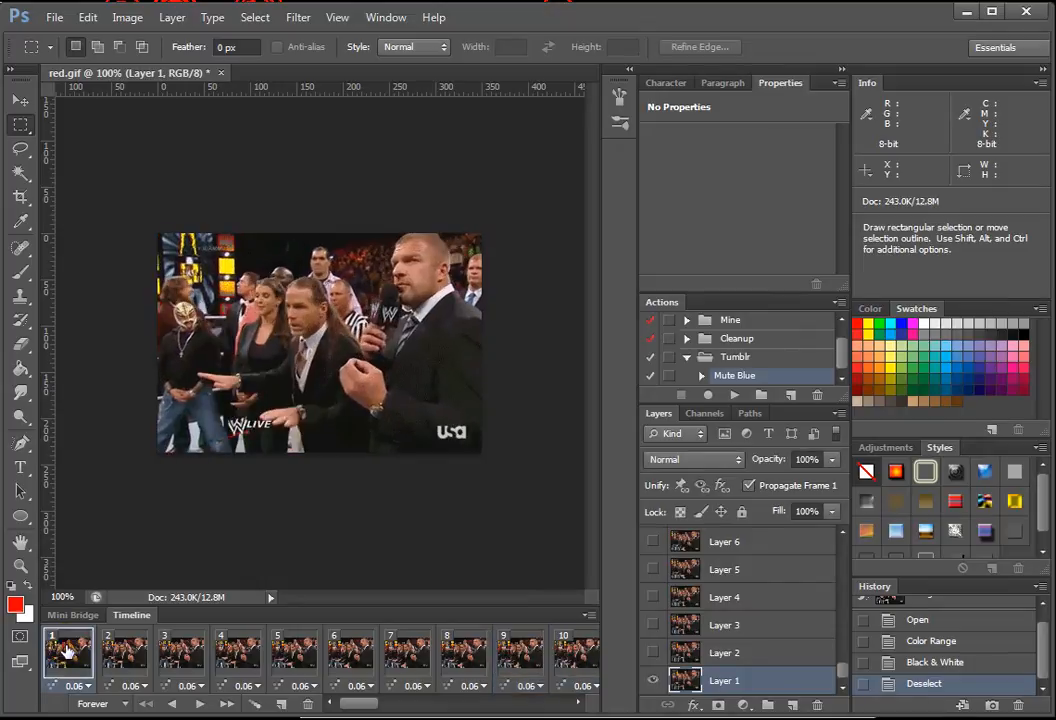
- Revert red.gif to its original opening snapshot
{"action": "left_click_drag", "start_coordinate": [1039, 636], "coordinate": [1043, 625]}
{"action": "left_click", "coordinate": [933, 607]}
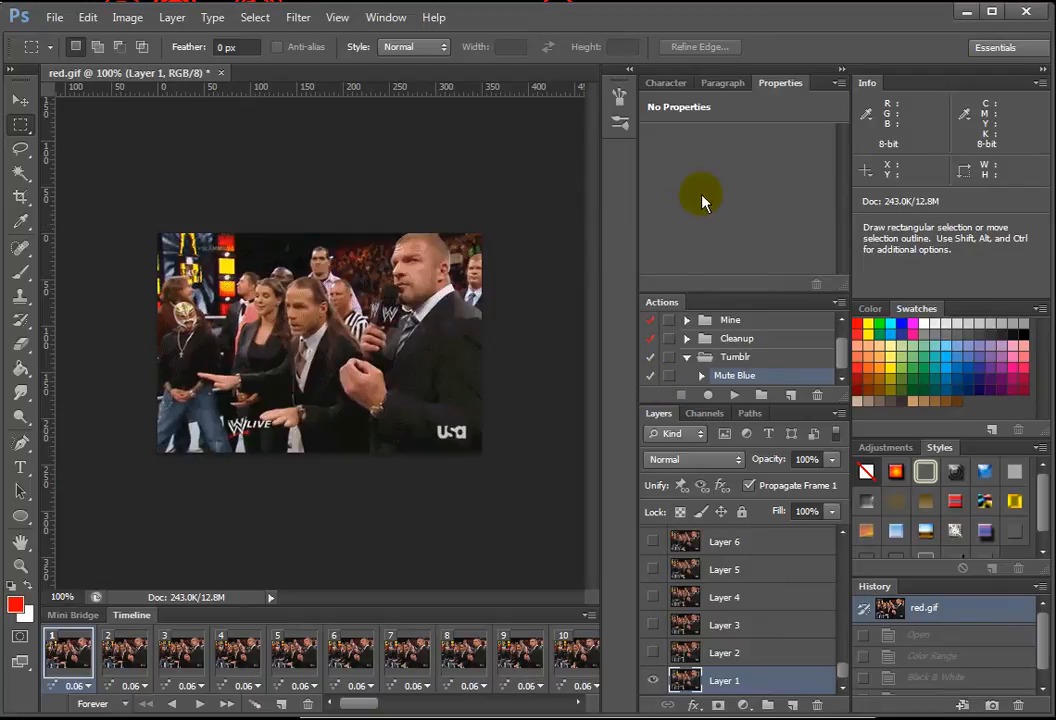
- Copy Run Action Multiple Times.jsx from the Tumblr folder into the Adobe Photoshop CS6 (64 Bit) Presets\Scripts folder
{"action": "left_click", "coordinate": [968, 12]}
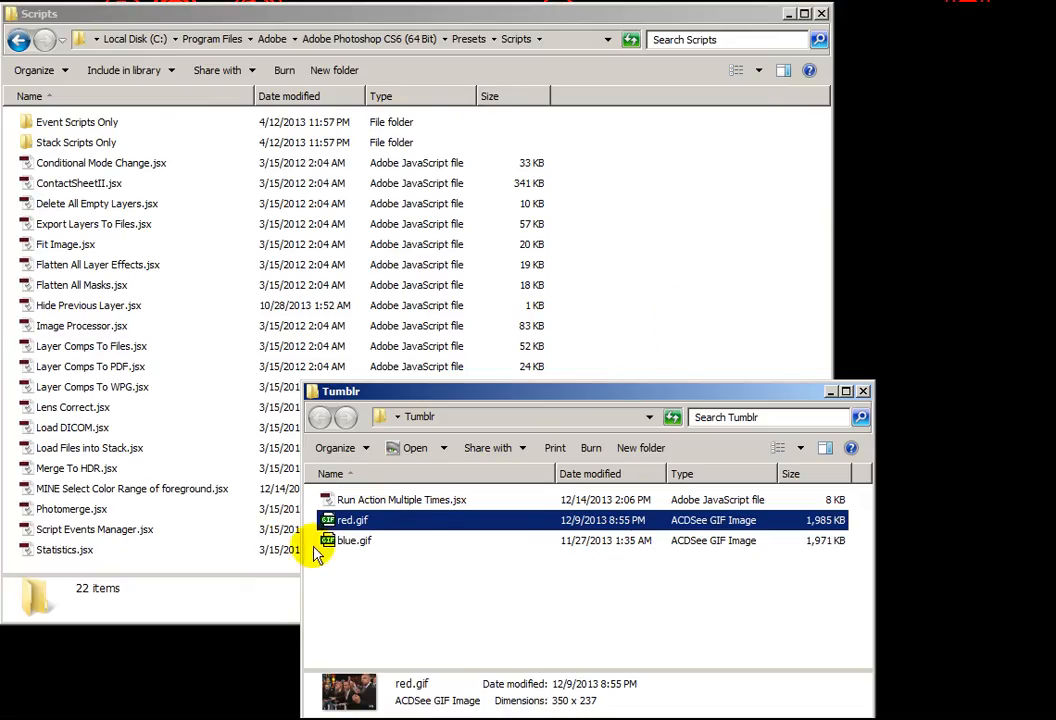
{"action": "left_click", "coordinate": [435, 502]}
{"action": "left_click", "coordinate": [677, 239]}
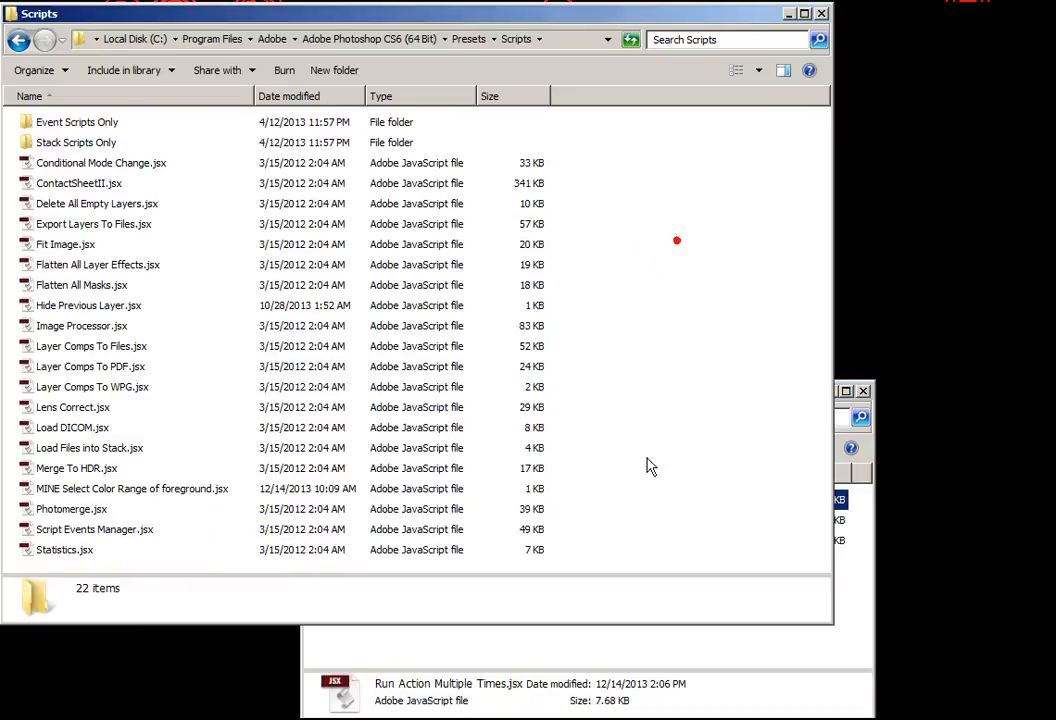
{"action": "left_click", "coordinate": [721, 647]}
{"action": "left_click", "coordinate": [363, 505]}
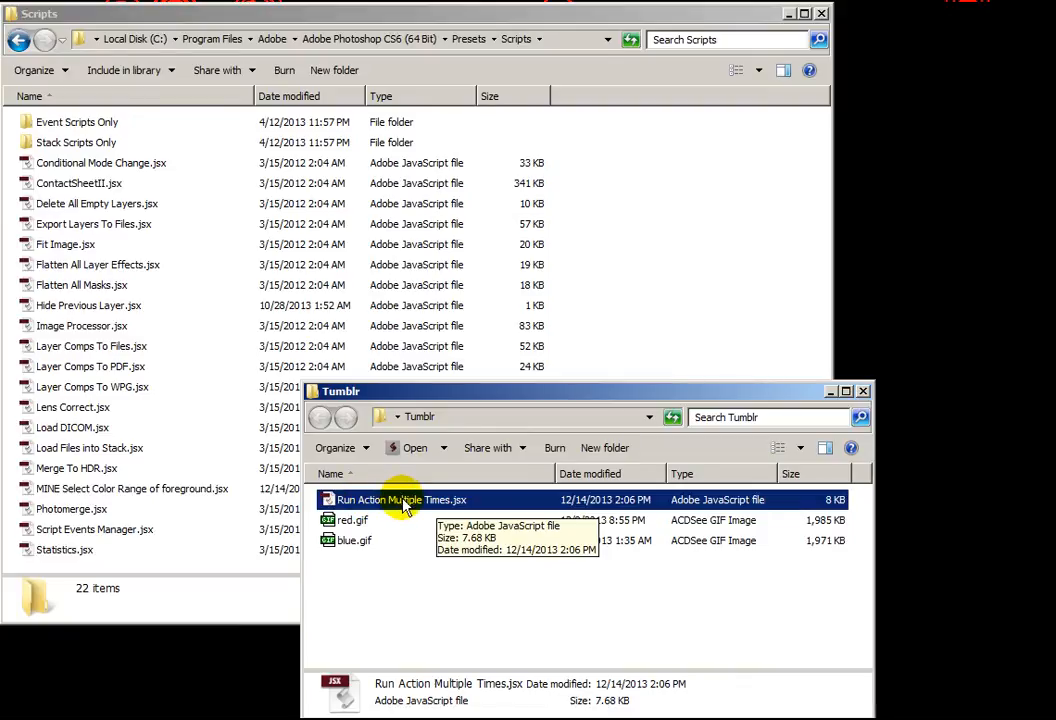
{"action": "right_click", "coordinate": [226, 370]}
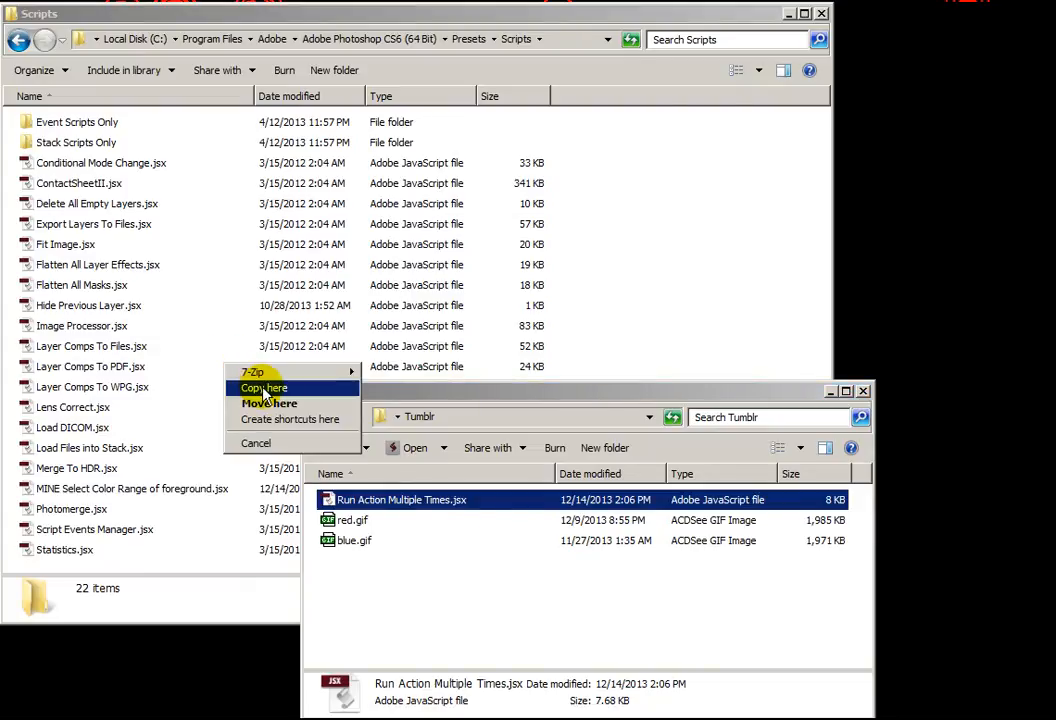
{"action": "left_click", "coordinate": [263, 389]}
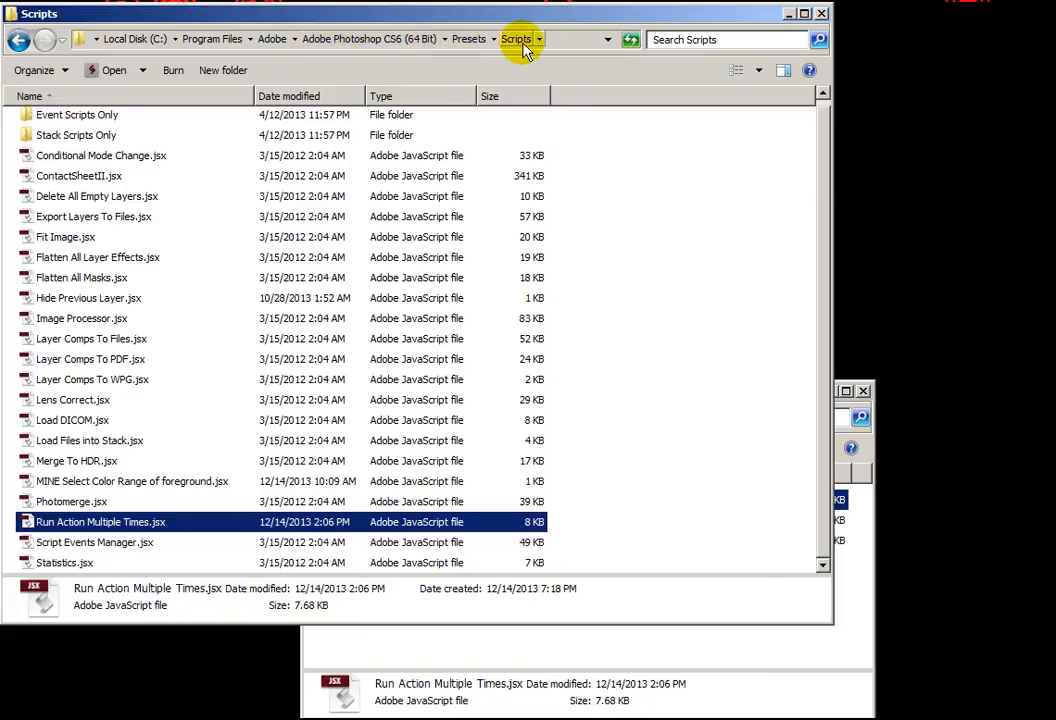
{"action": "left_click", "coordinate": [745, 393]}
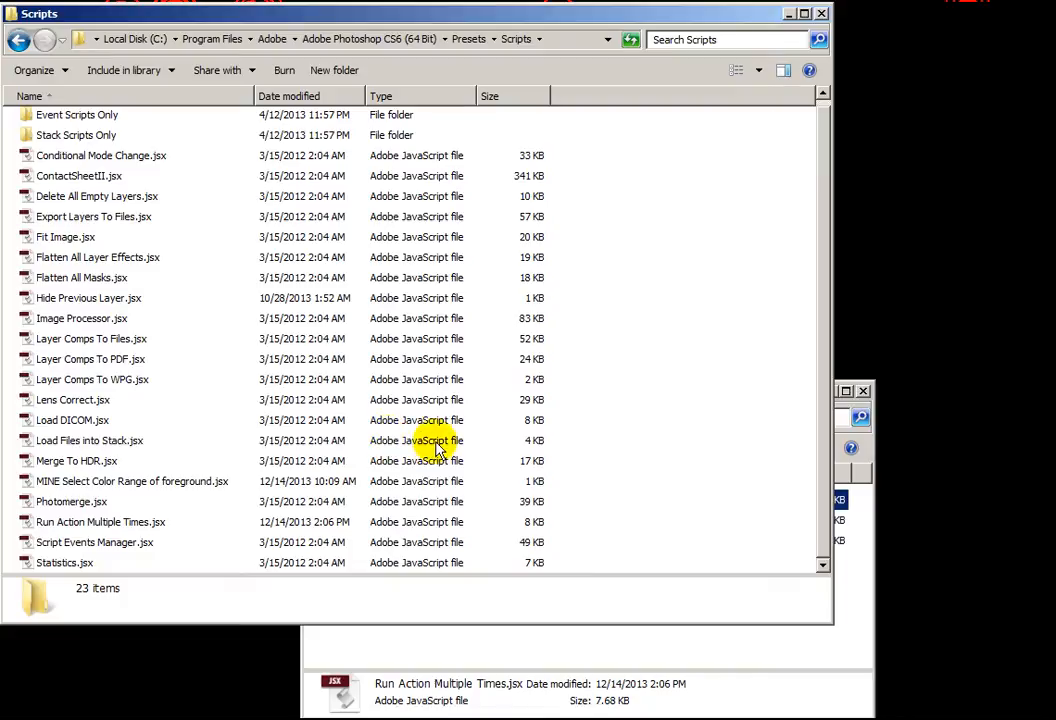
- Restart Photoshop without saving red.gif, and reopen red.gif from the Tumblr folder
{"action": "left_click", "coordinate": [440, 718]}
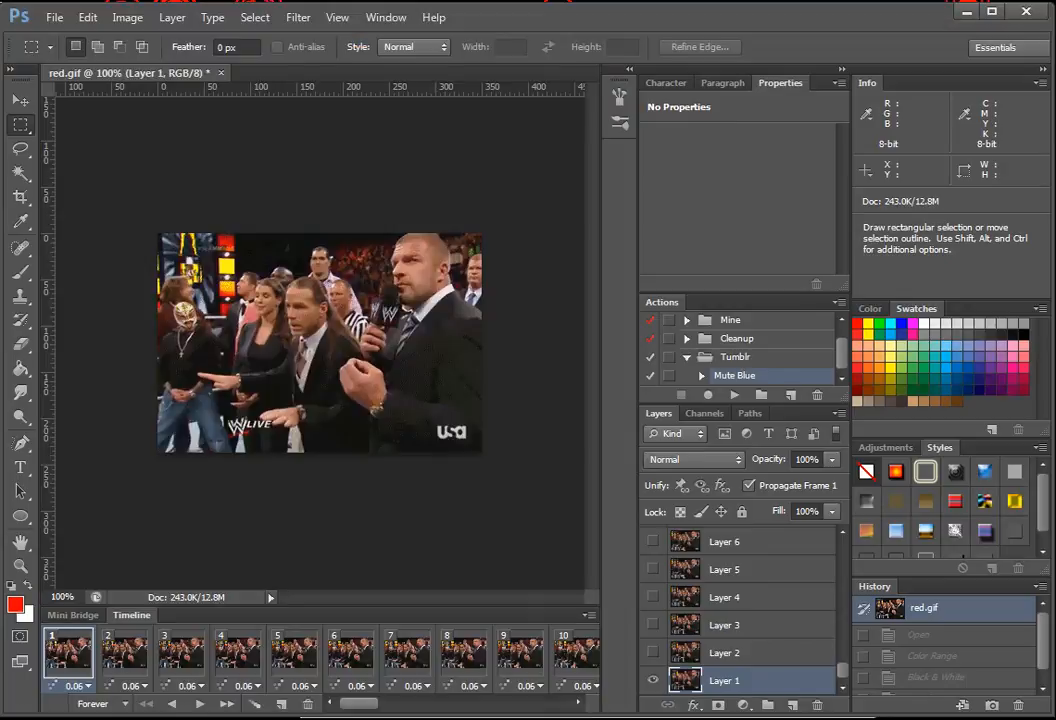
{"action": "left_click", "coordinate": [1026, 11]}
{"action": "left_click", "coordinate": [533, 289]}
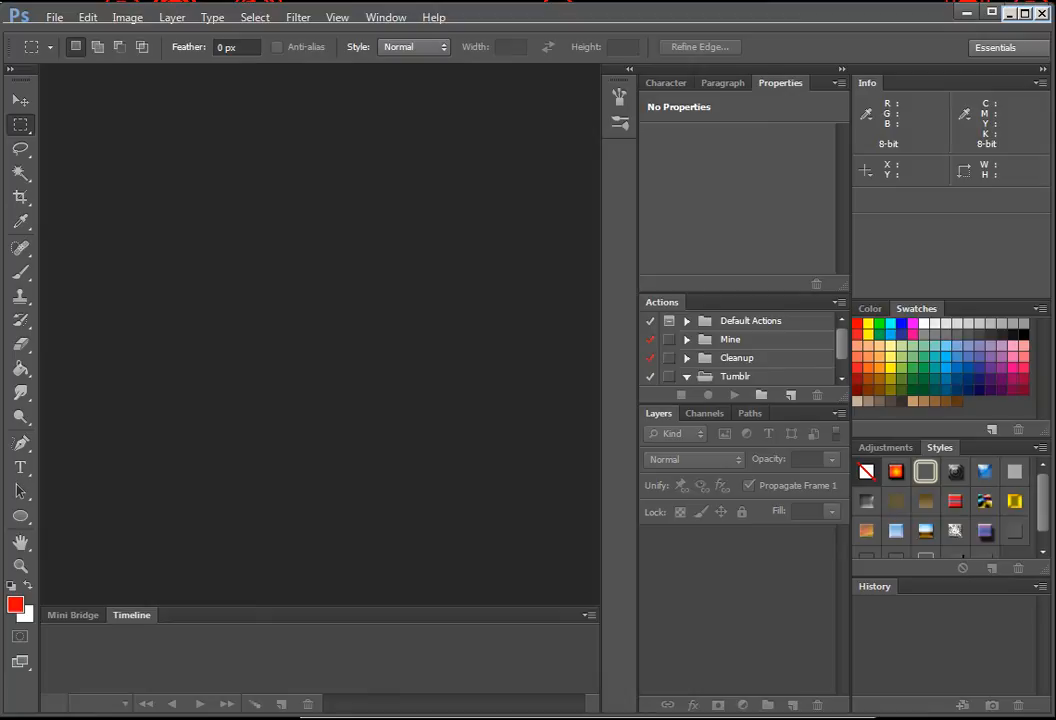
{"action": "key", "text": "alt+Tab"}
{"action": "left_click", "coordinate": [349, 518]}
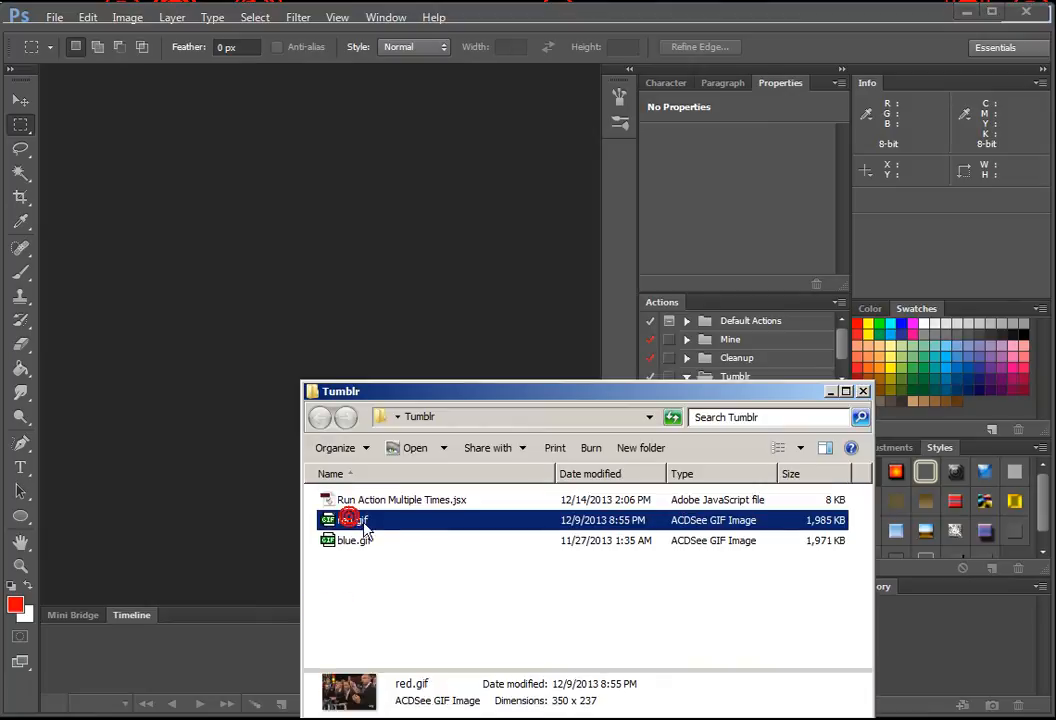
{"action": "left_click_drag", "start_coordinate": [222, 408], "coordinate": [219, 402]}
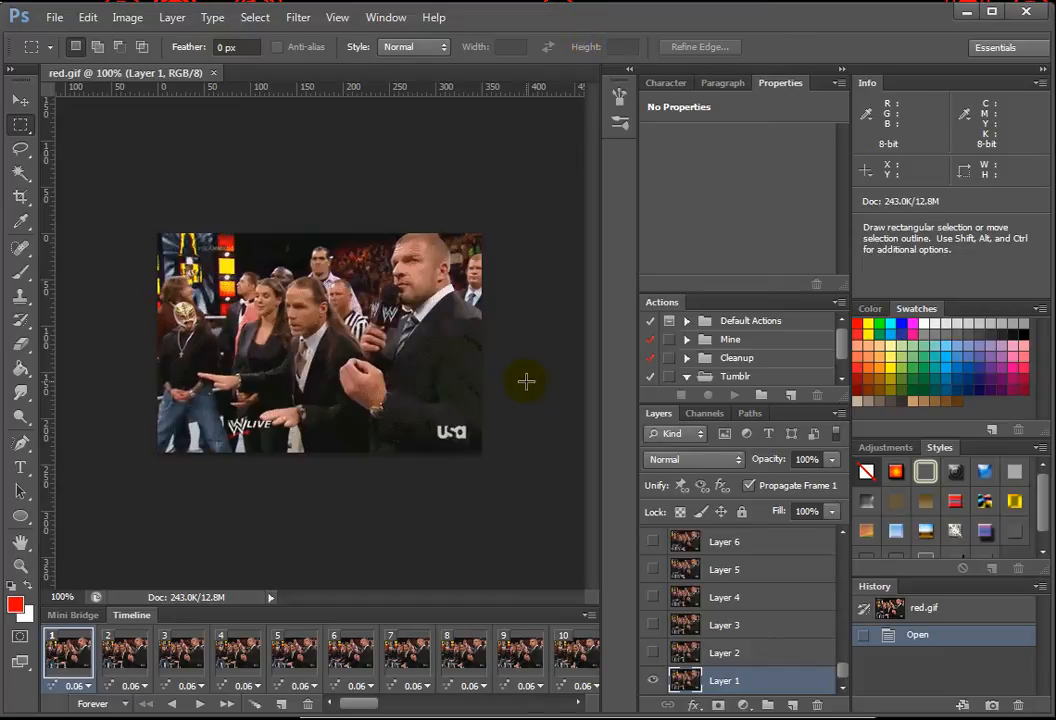
- Create a new action named Mute Red in the Tumblr set and start recording it
{"action": "left_click", "coordinate": [755, 374]}
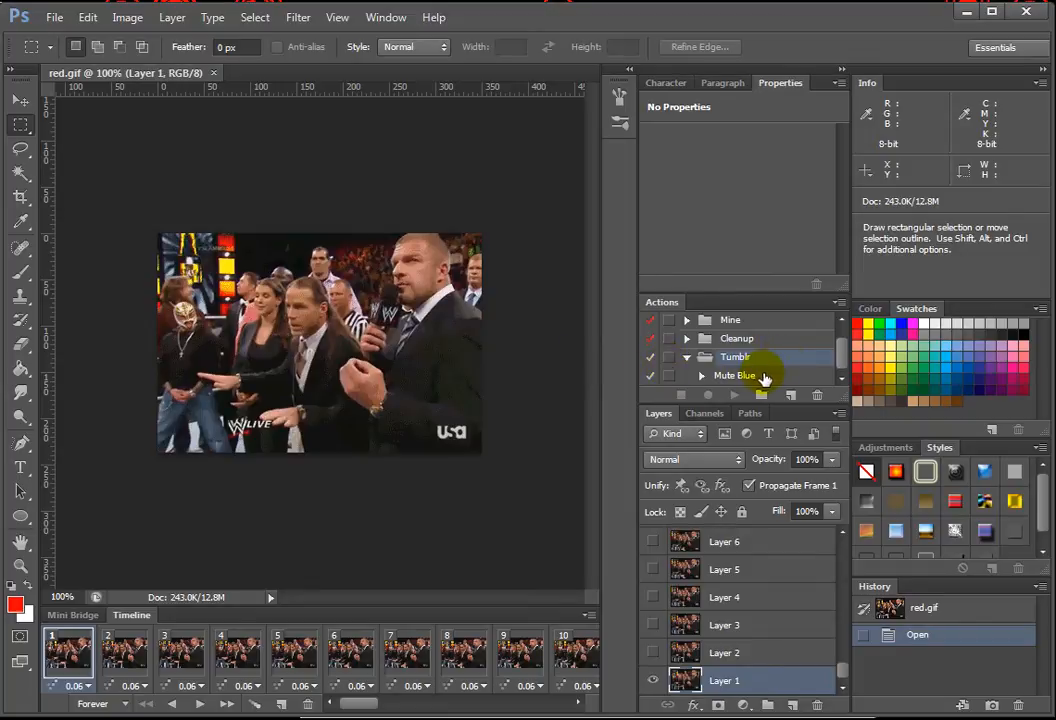
{"action": "left_click", "coordinate": [839, 302]}
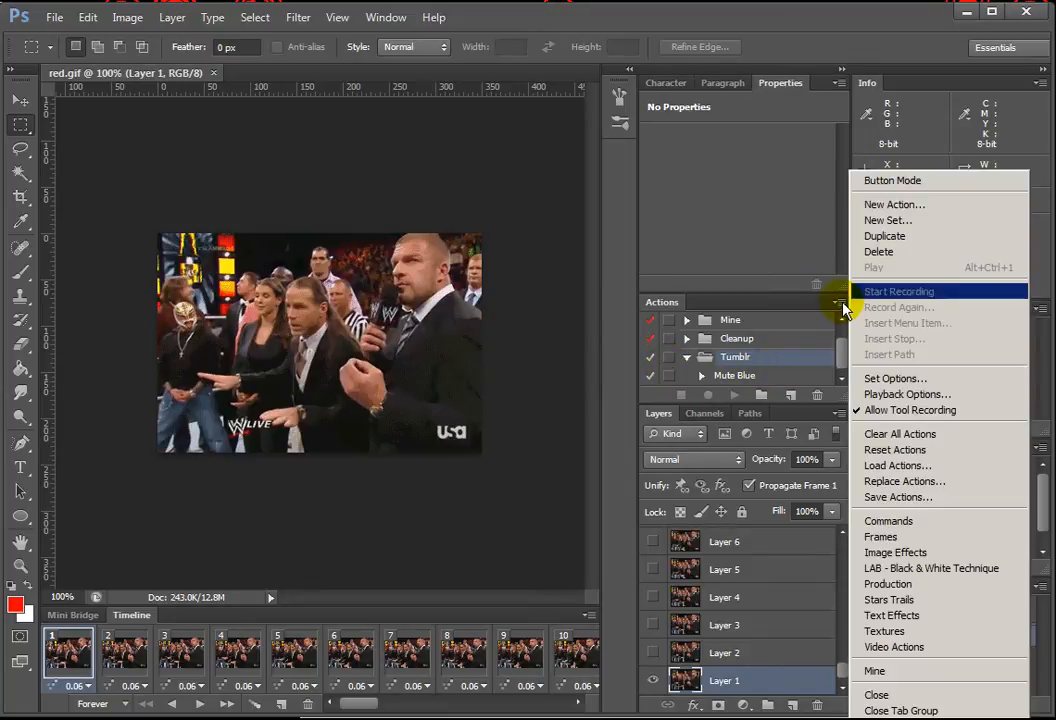
{"action": "left_click", "coordinate": [917, 206]}
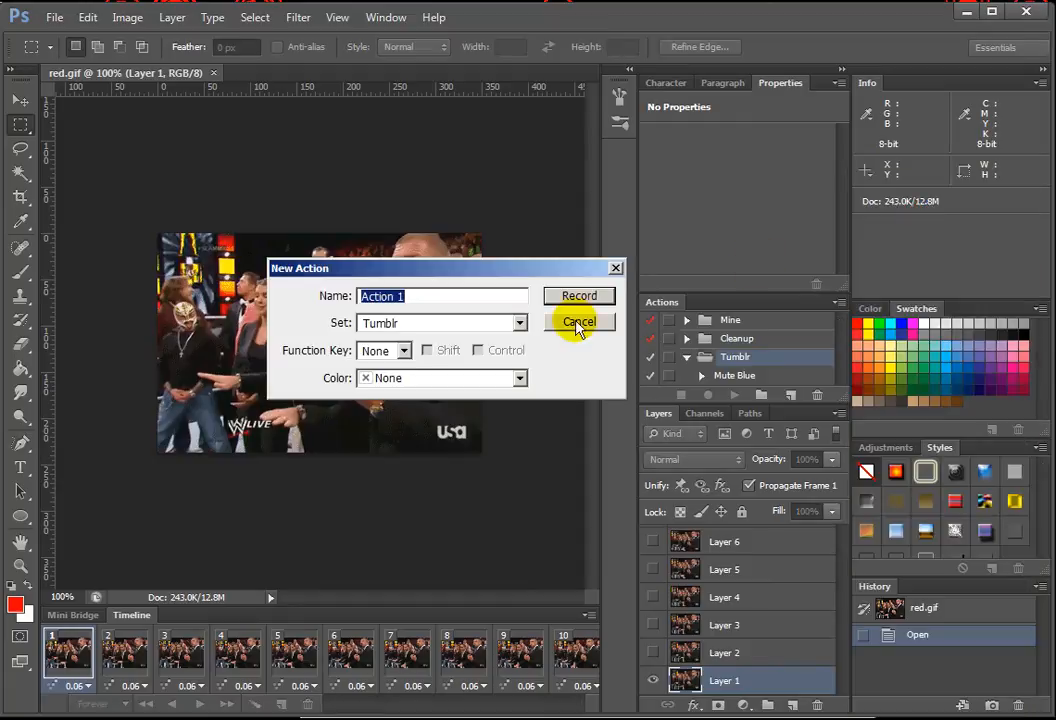
{"action": "type", "text": "Mute"}
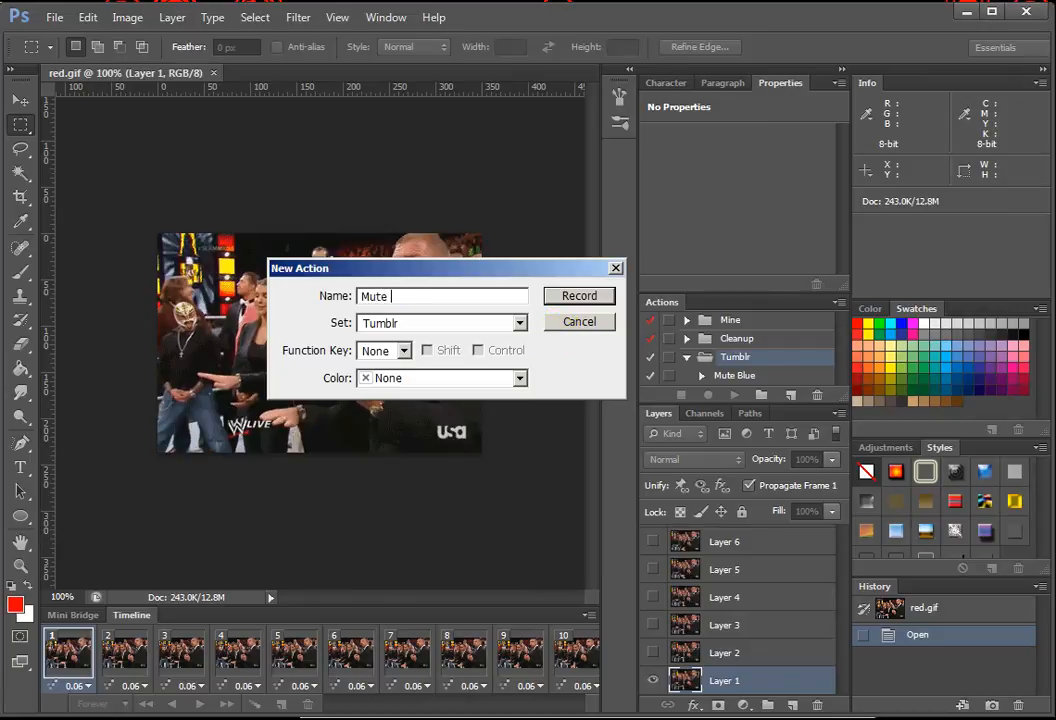
{"action": "key", "text": "Return"}
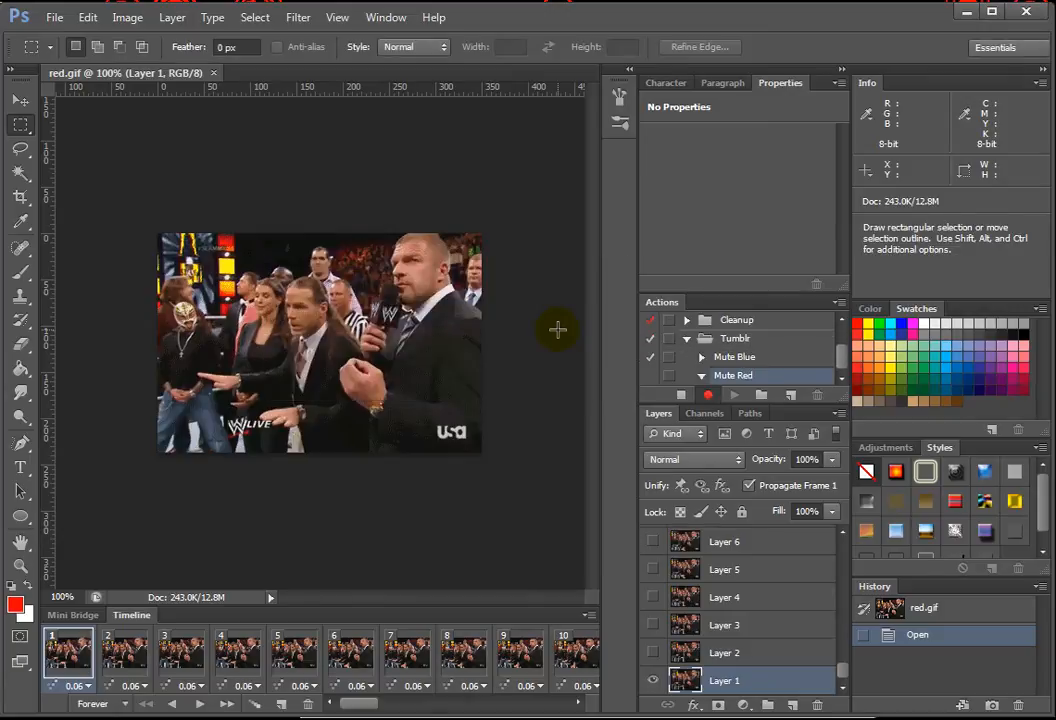
- Record a Color Range selection of the reds on Layer 1, using Sampled Colors with Fuzziness 165
{"action": "left_click", "coordinate": [254, 17]}
{"action": "left_click", "coordinate": [309, 163]}
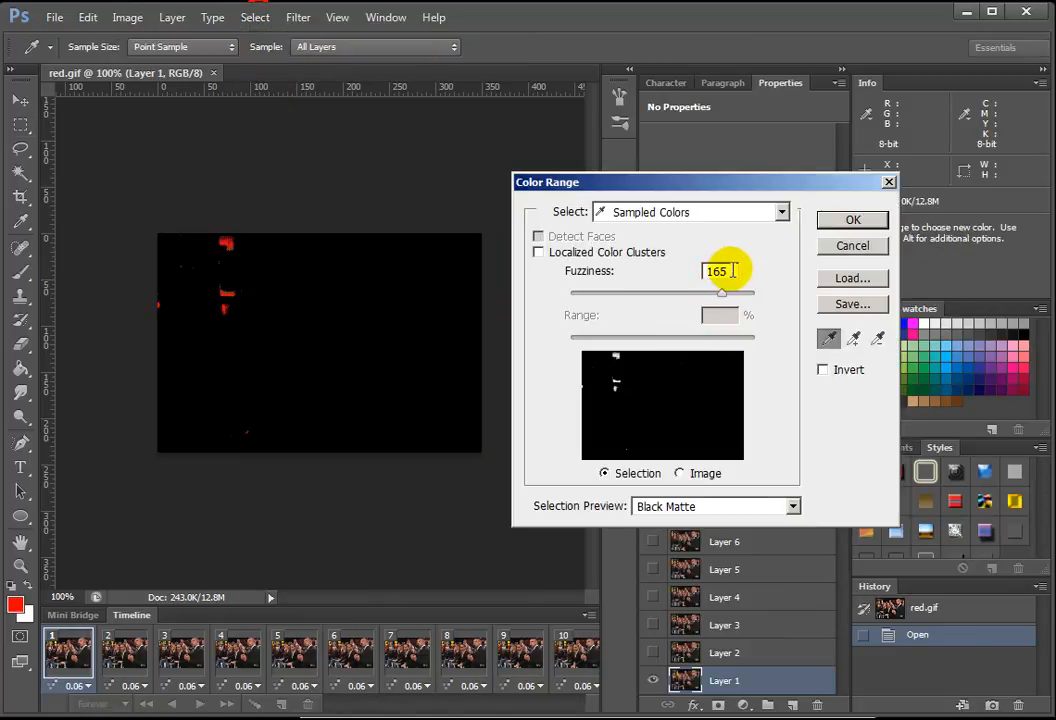
{"action": "left_click", "coordinate": [615, 354]}
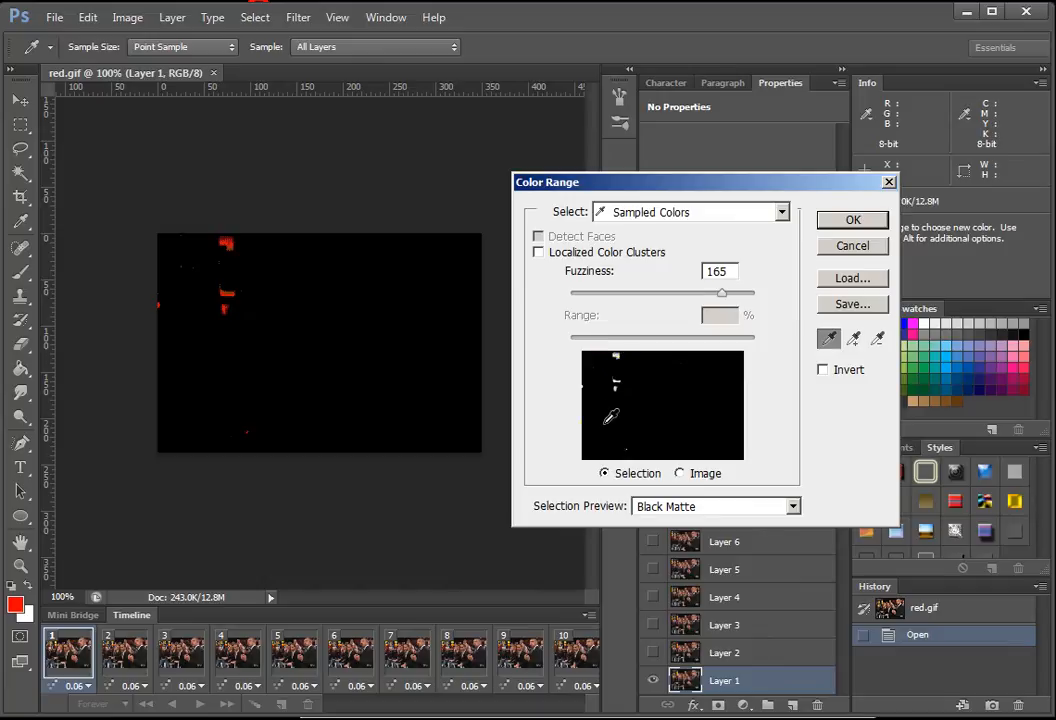
{"action": "left_click", "coordinate": [852, 222]}
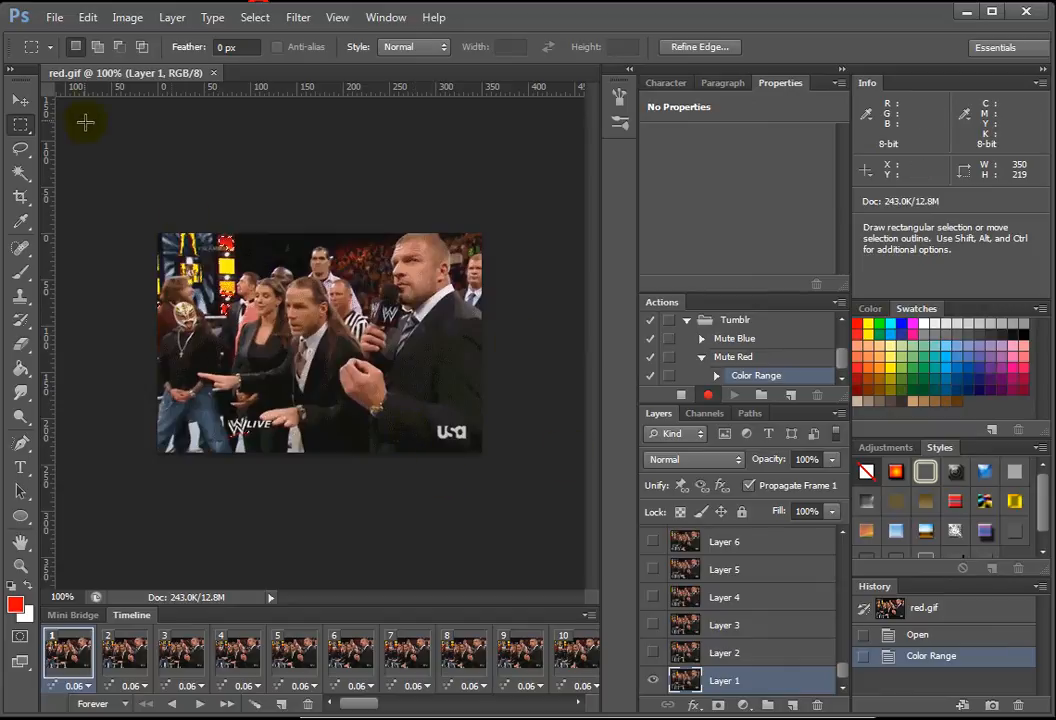
- Record a Black & White adjustment with the Default preset on the selected reds, deselect, and stop recording Mute Red
{"action": "left_click", "coordinate": [131, 20]}
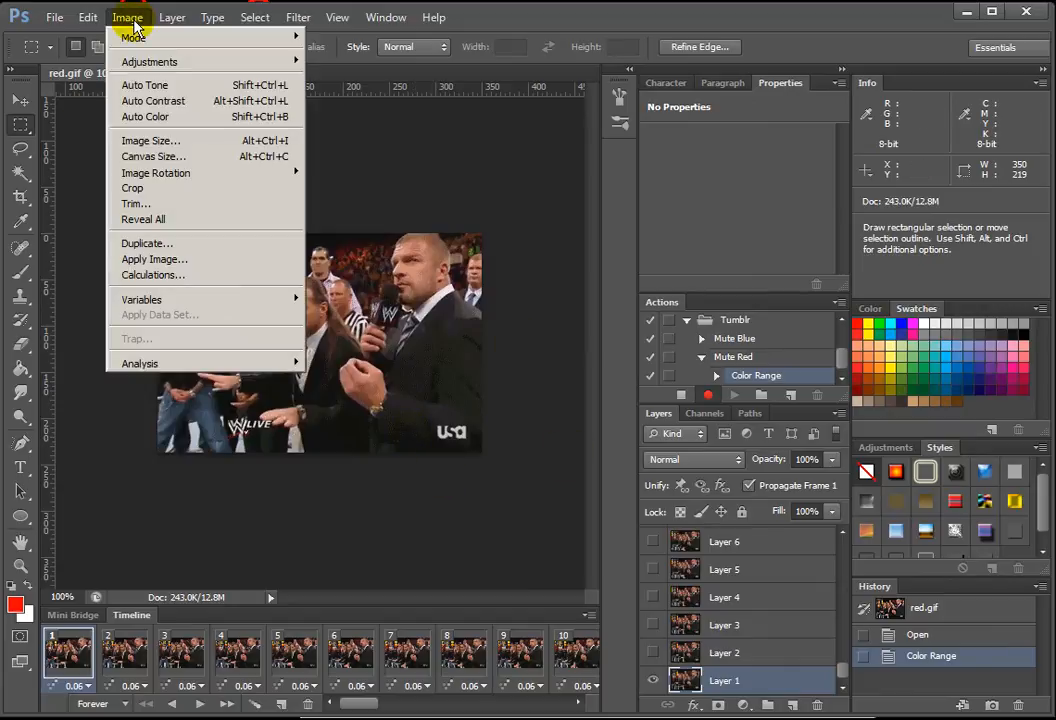
{"action": "mouse_move", "coordinate": [185, 61]}
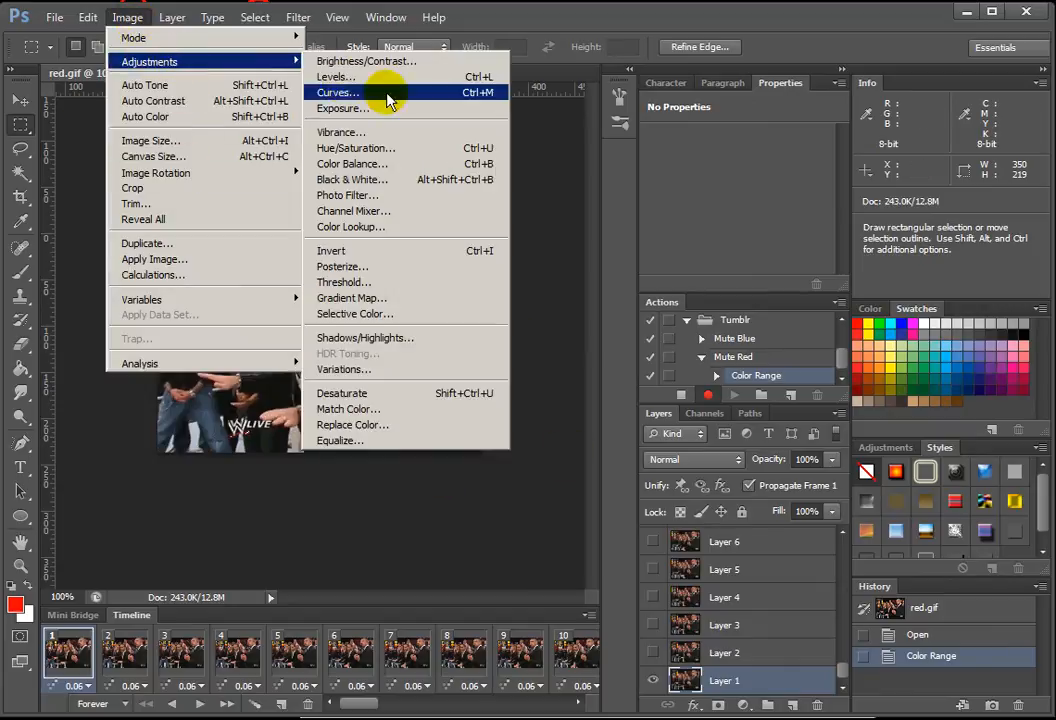
{"action": "left_click", "coordinate": [392, 181]}
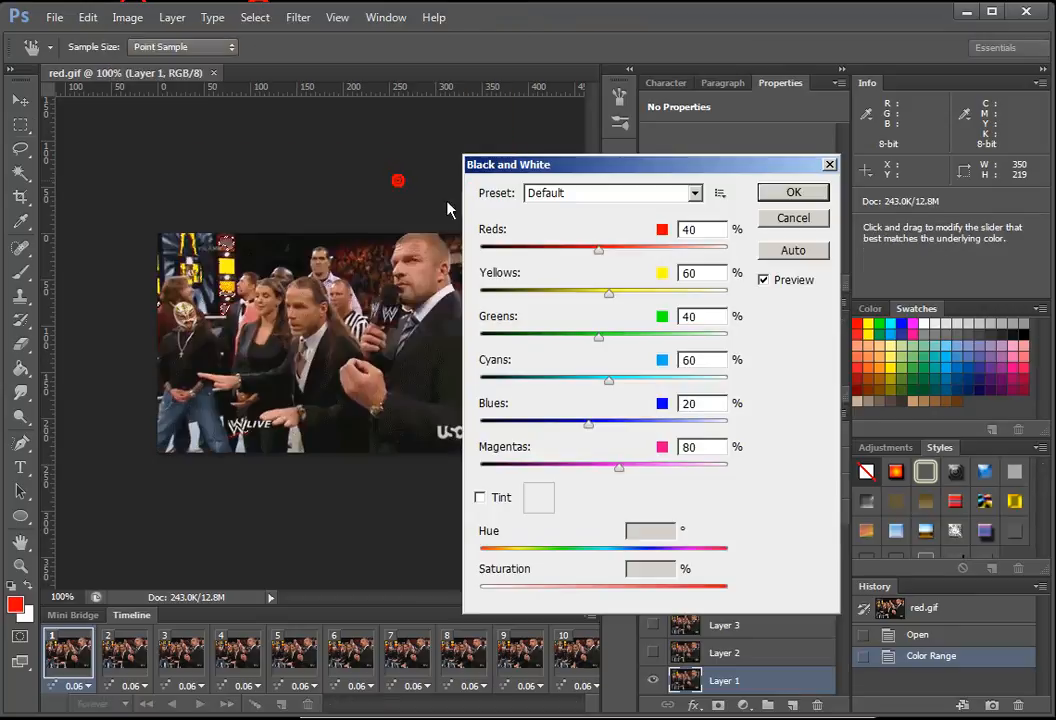
{"action": "left_click", "coordinate": [797, 193]}
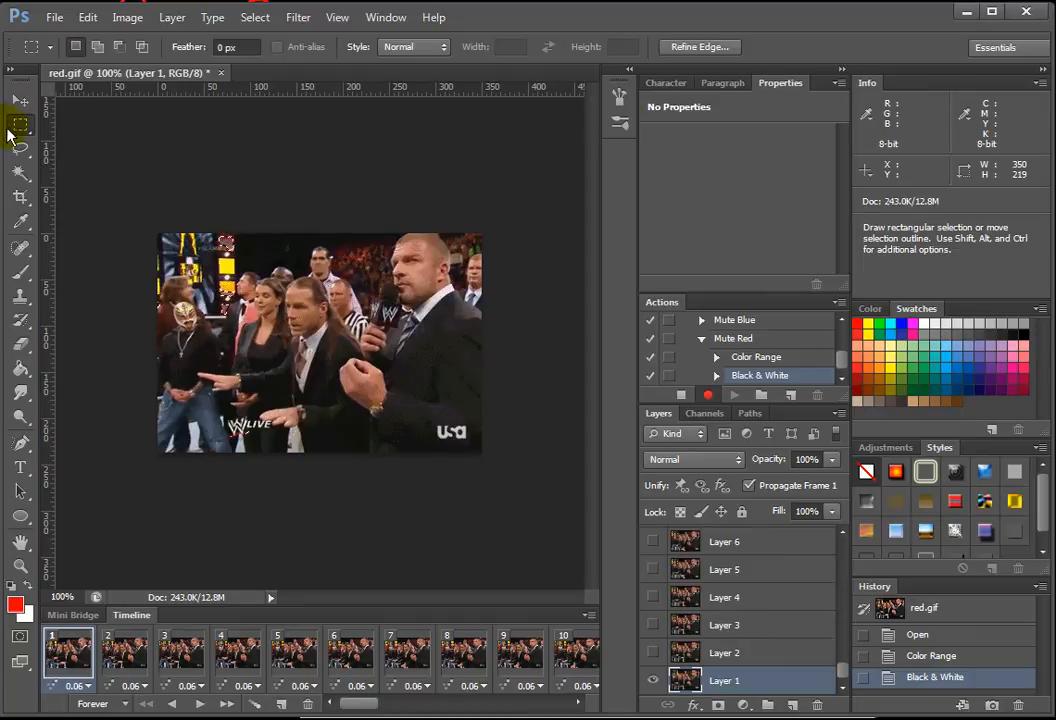
{"action": "left_click", "coordinate": [150, 170]}
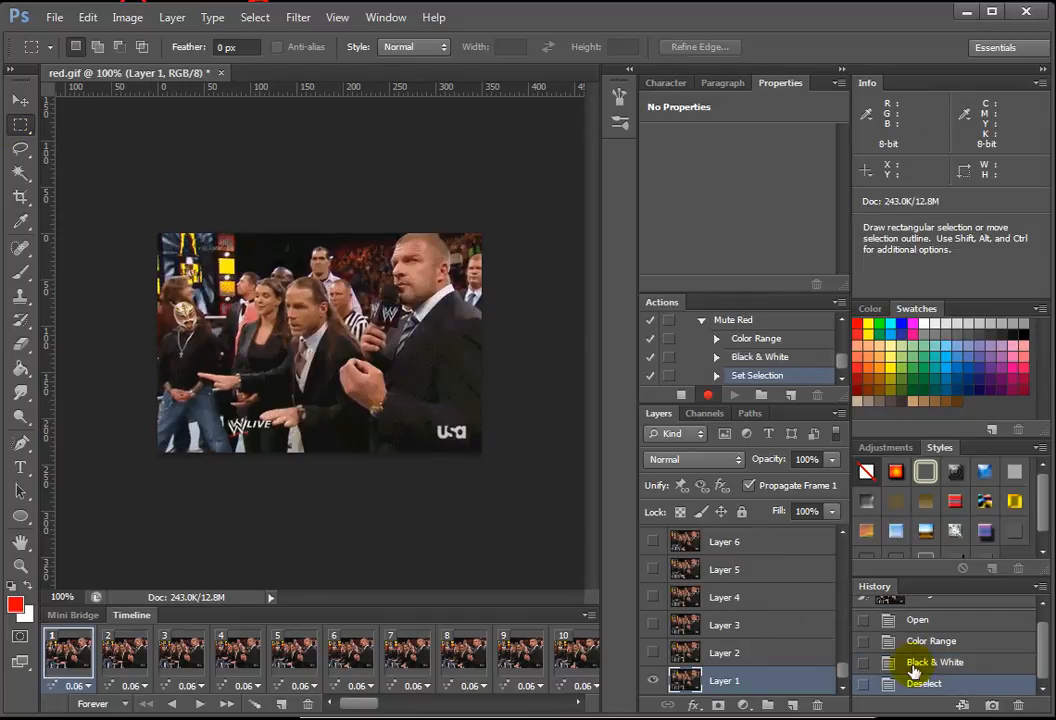
{"action": "left_click", "coordinate": [682, 396]}
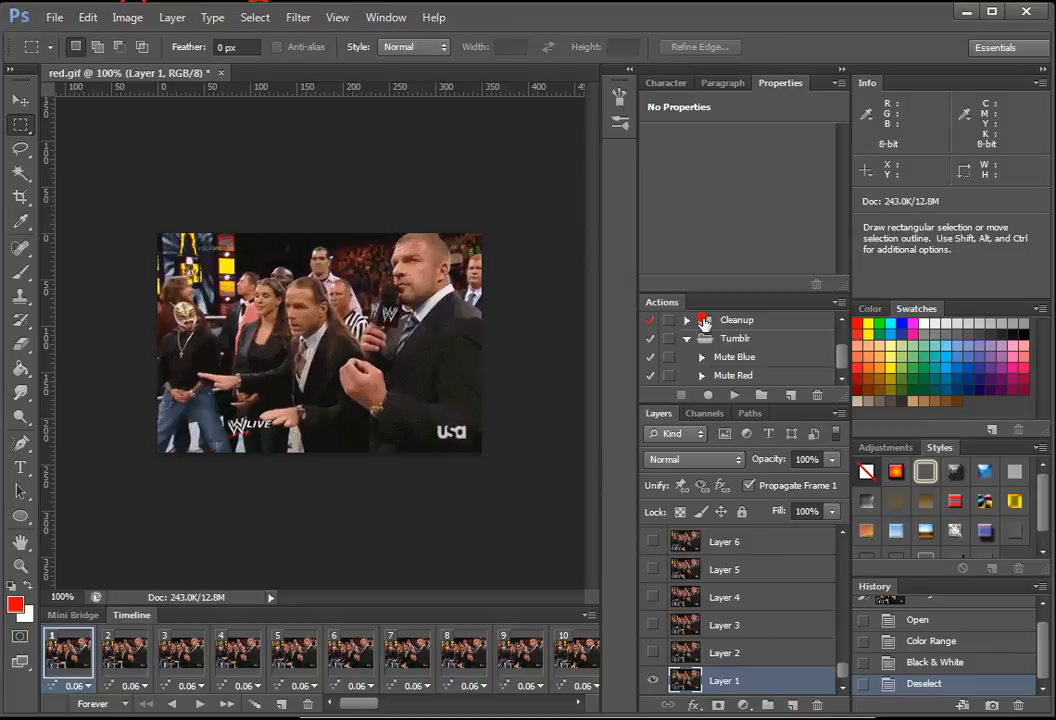
- Create a new action named "Next Frame, Back Layer" in the Tumblr set and start recording it
{"action": "left_click", "coordinate": [733, 375]}
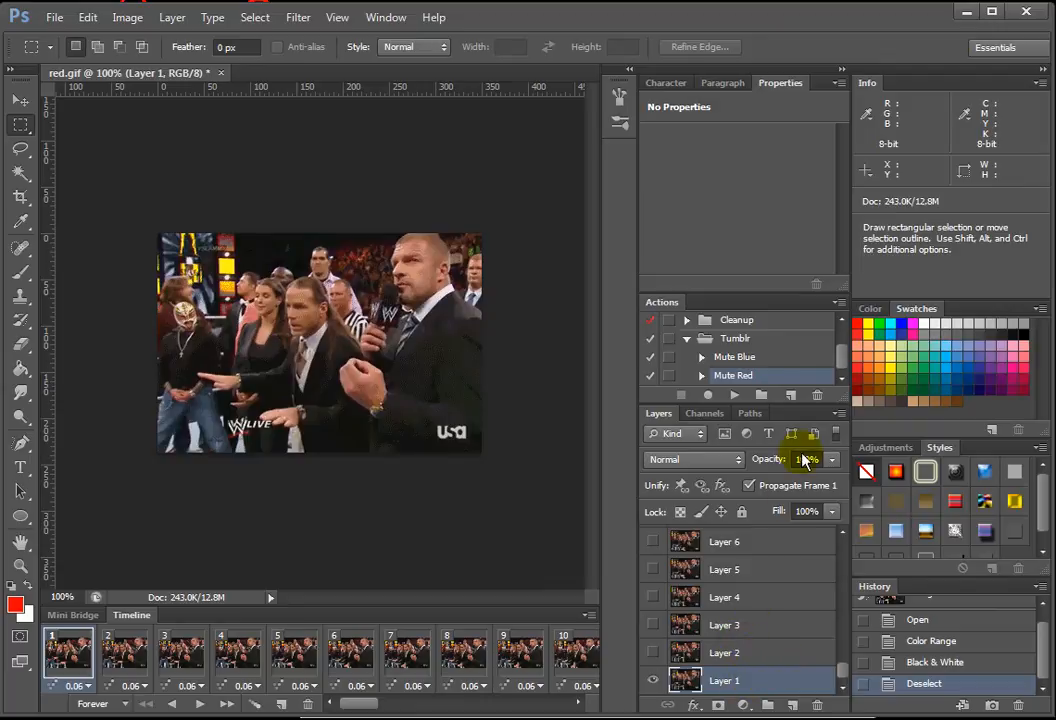
{"action": "left_click", "coordinate": [839, 304]}
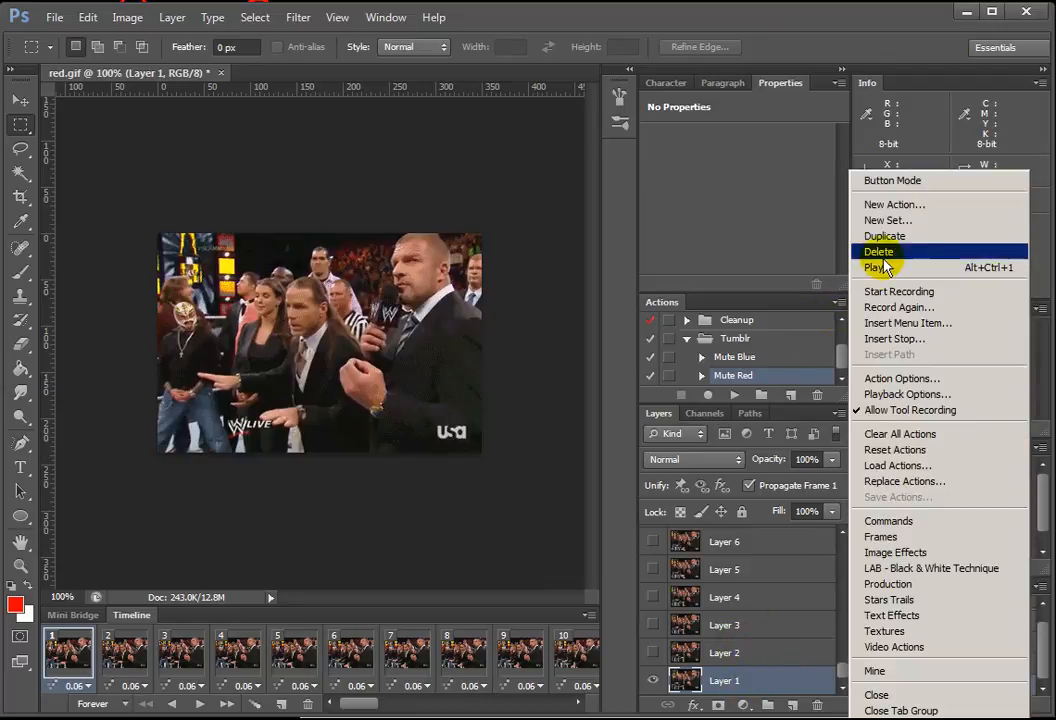
{"action": "left_click", "coordinate": [898, 205]}
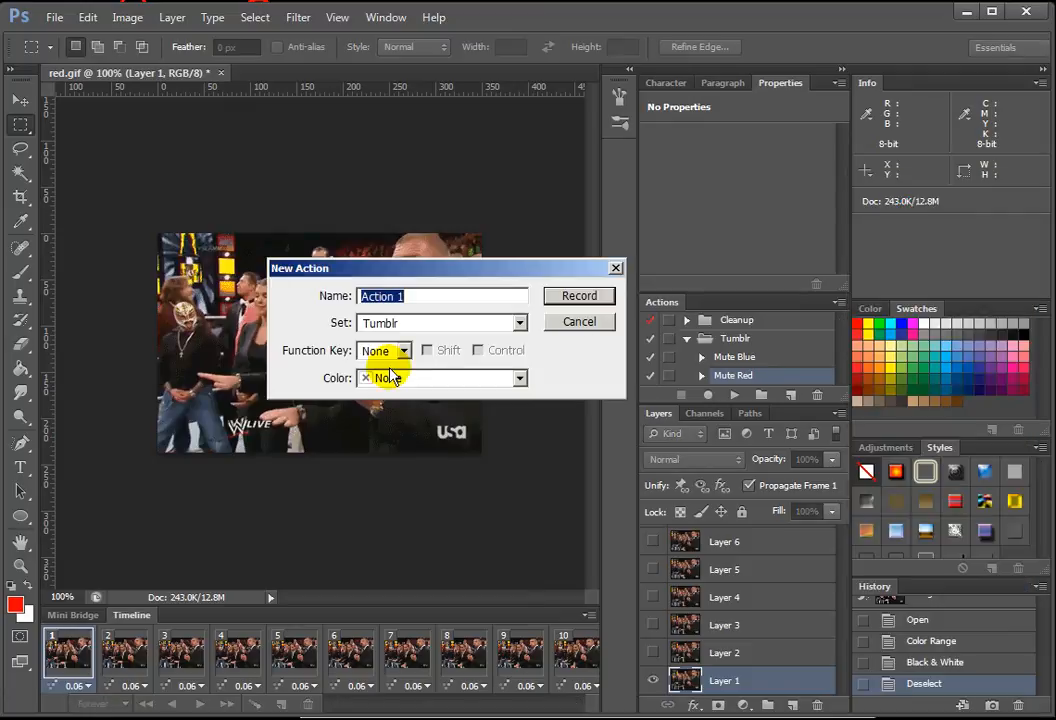
{"action": "type", "text": "Next Frame, Back Layer"}
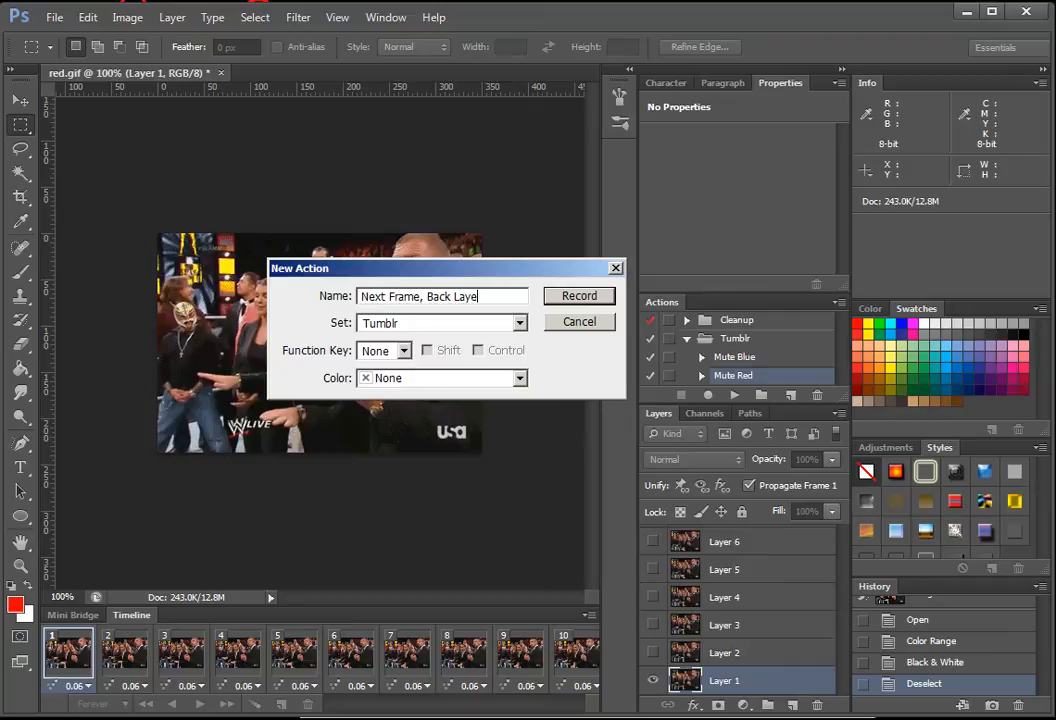
{"action": "left_click", "coordinate": [579, 296]}
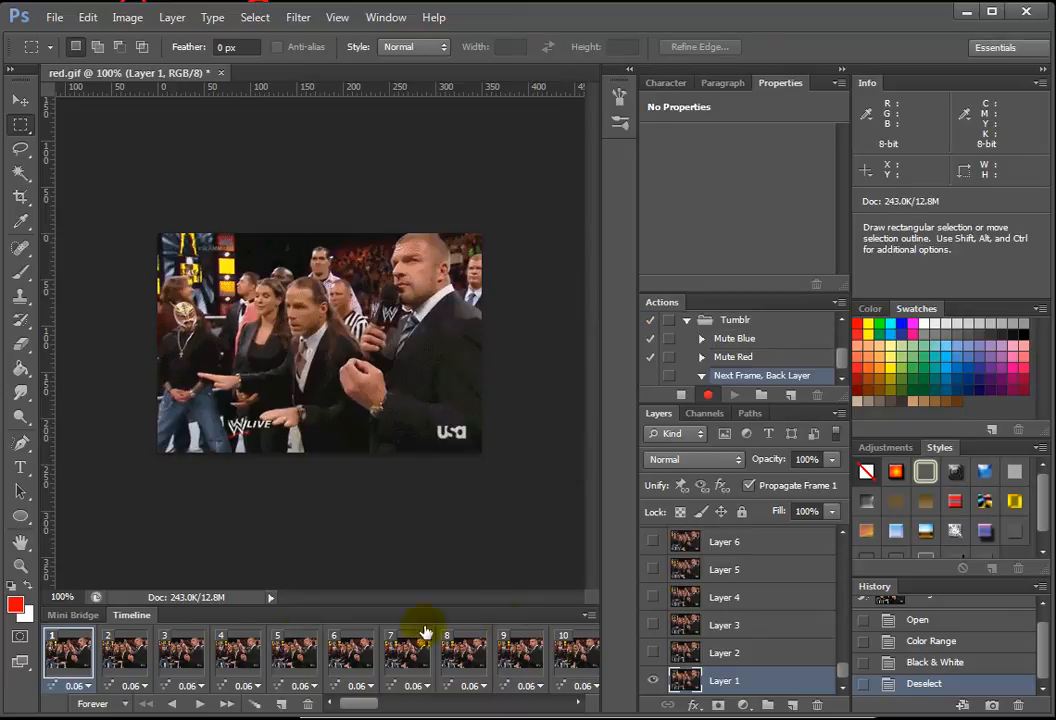
- Record going to the next animation frame and selecting the layer above Layer 1, and stop the recording
{"action": "left_click", "coordinate": [589, 615]}
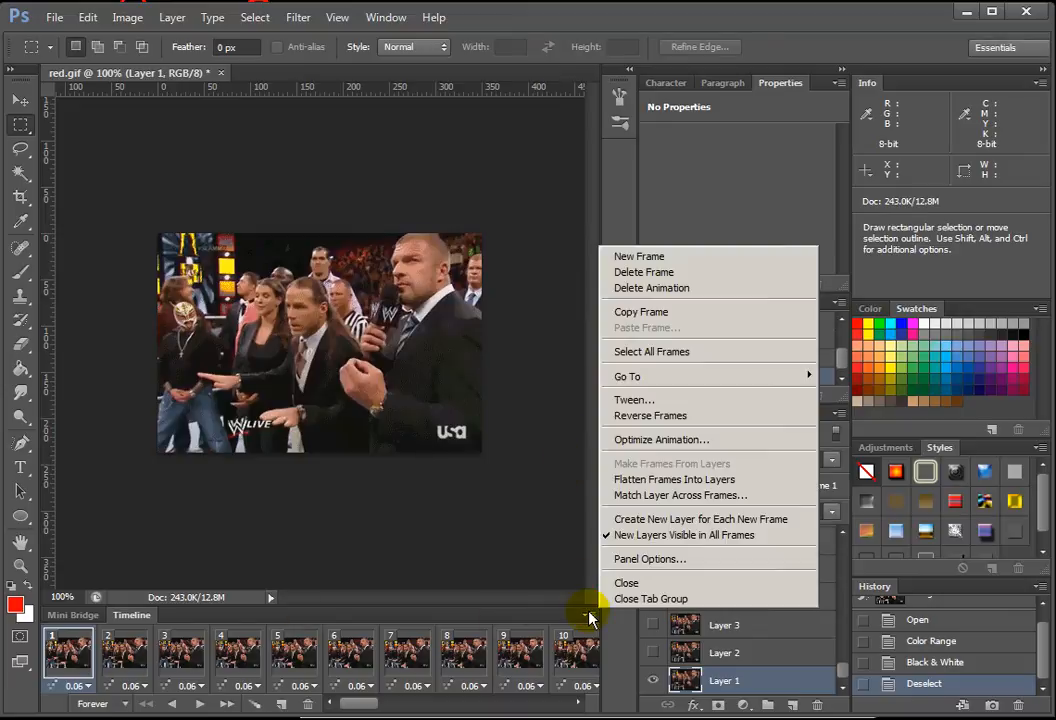
{"action": "mouse_move", "coordinate": [660, 380]}
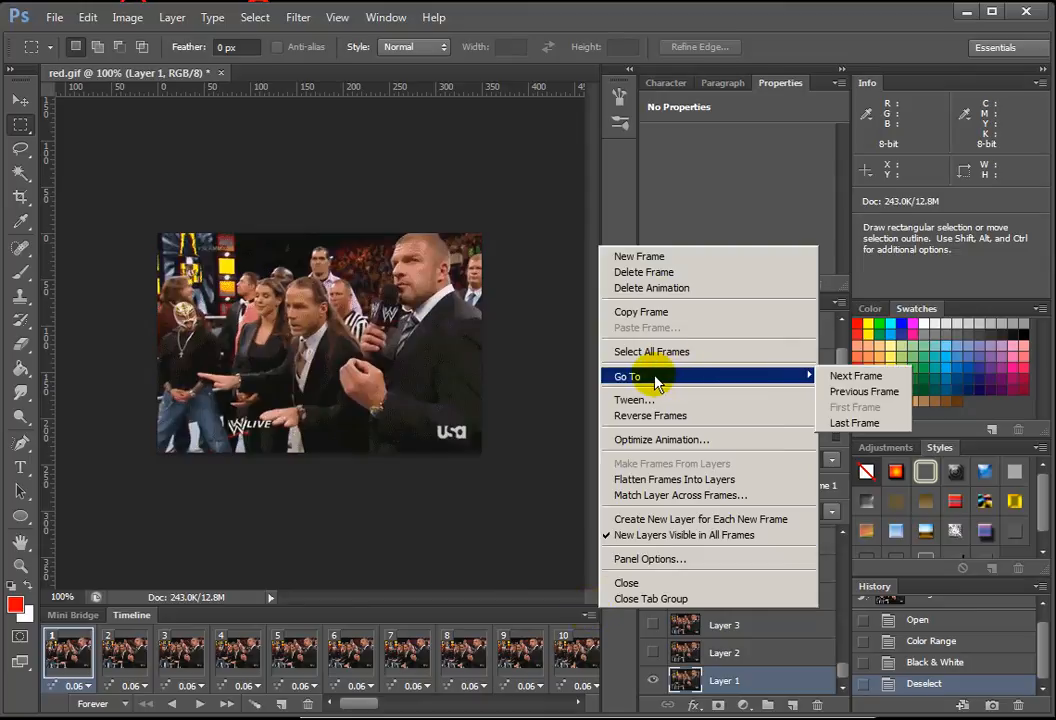
{"action": "left_click", "coordinate": [872, 377]}
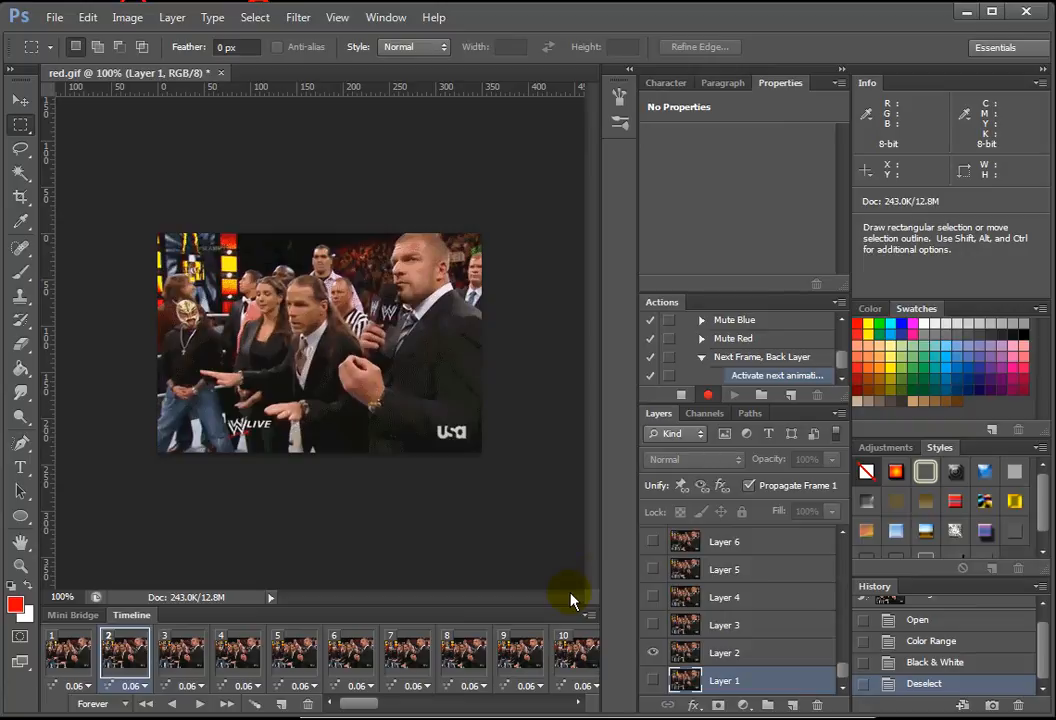
{"action": "key", "text": "alt"}
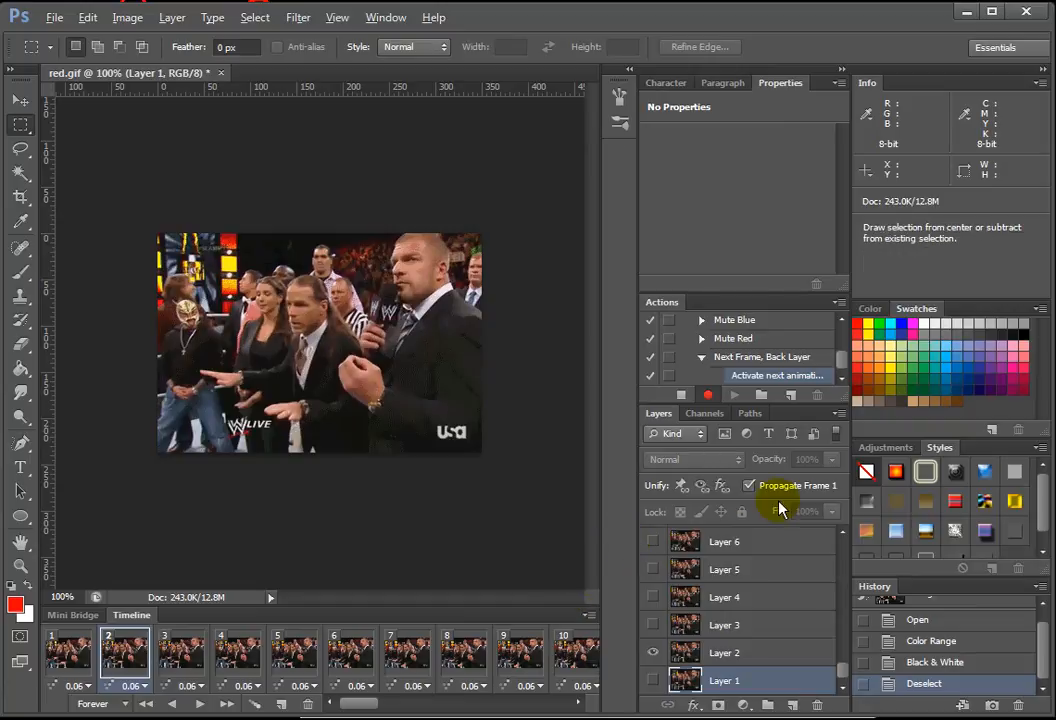
{"action": "key", "text": "alt+bracketright"}
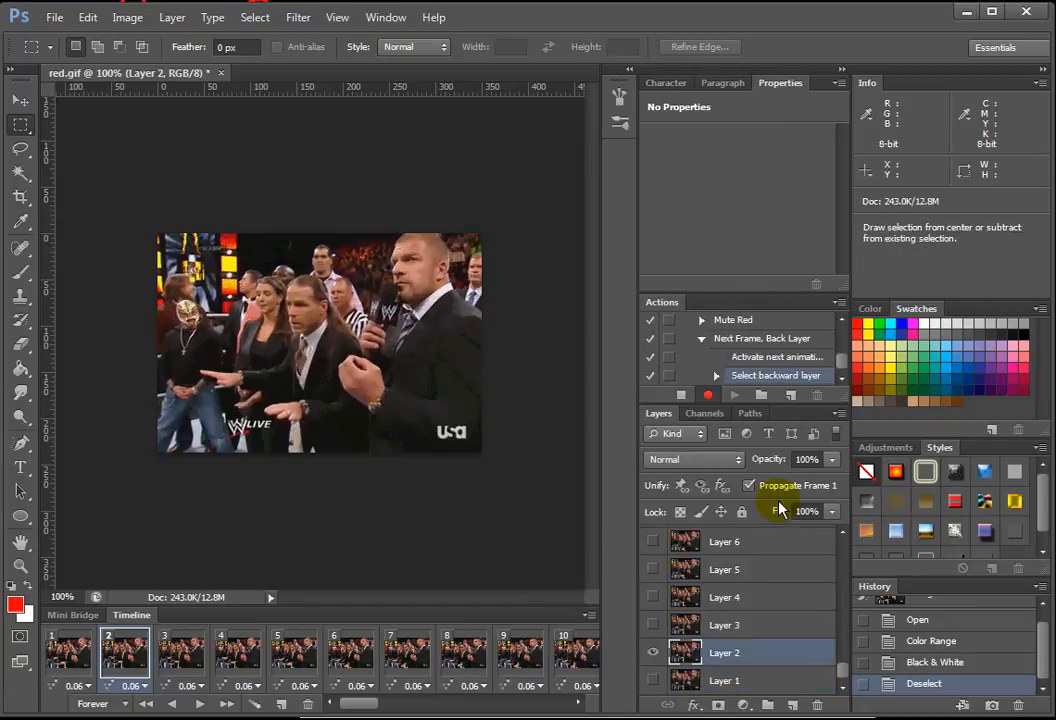
{"action": "left_click", "coordinate": [679, 397]}
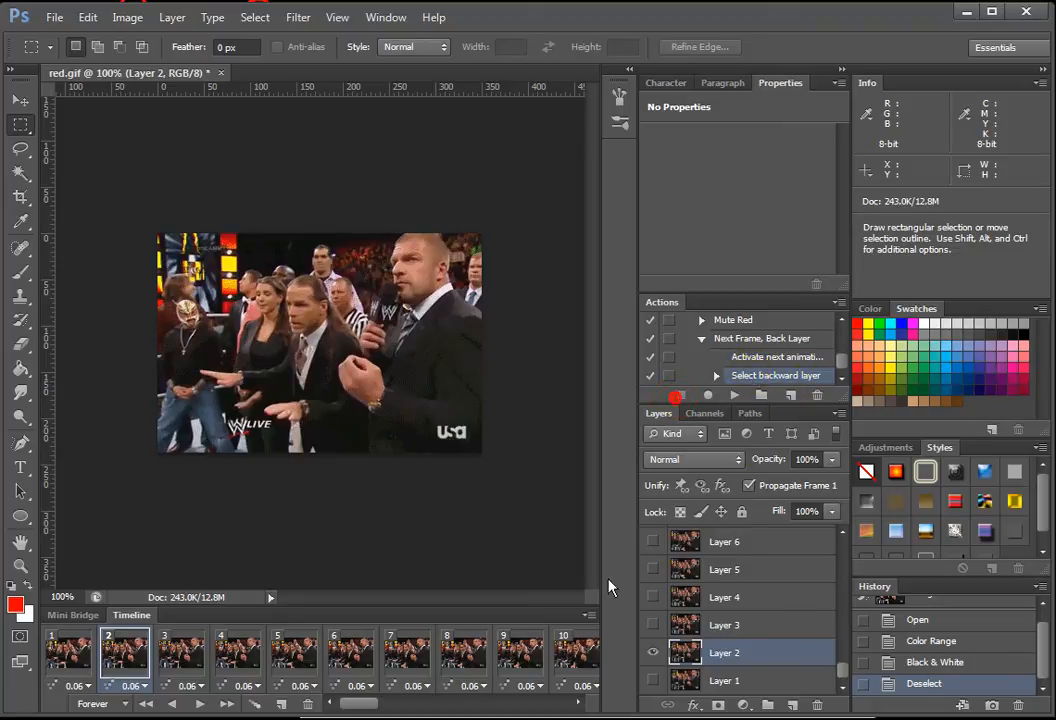
- Restore the document to its original red.gif snapshot and launch the Run Action Multiple Times script
{"action": "scroll", "coordinate": [930, 628], "scroll_direction": "up", "scroll_amount": 1}
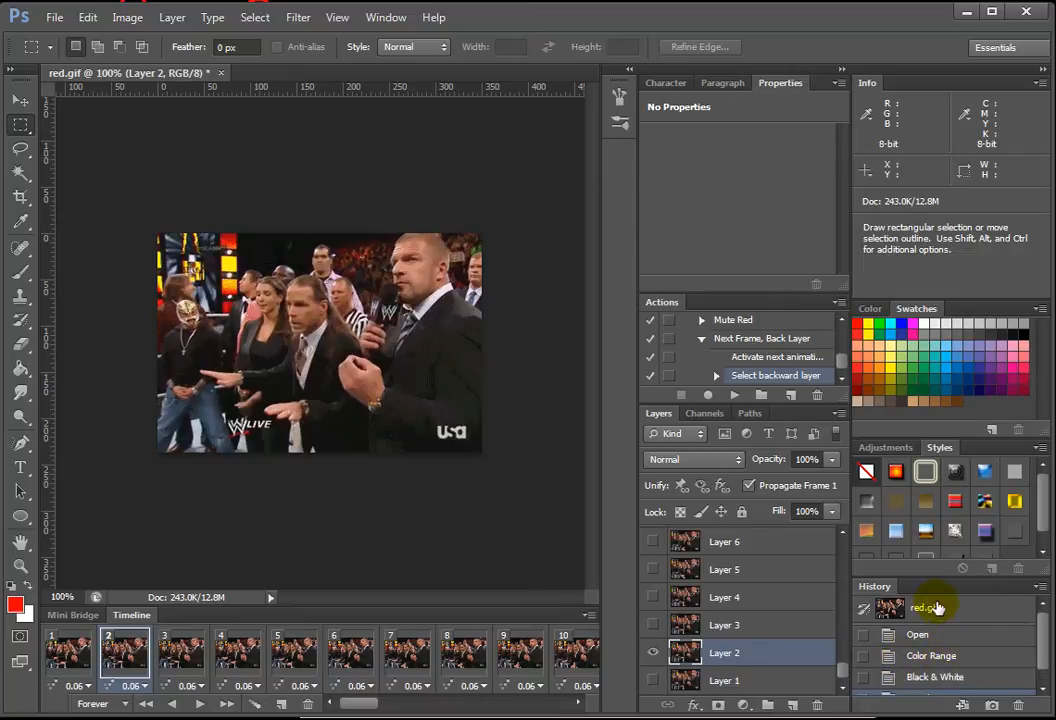
{"action": "left_click", "coordinate": [928, 607]}
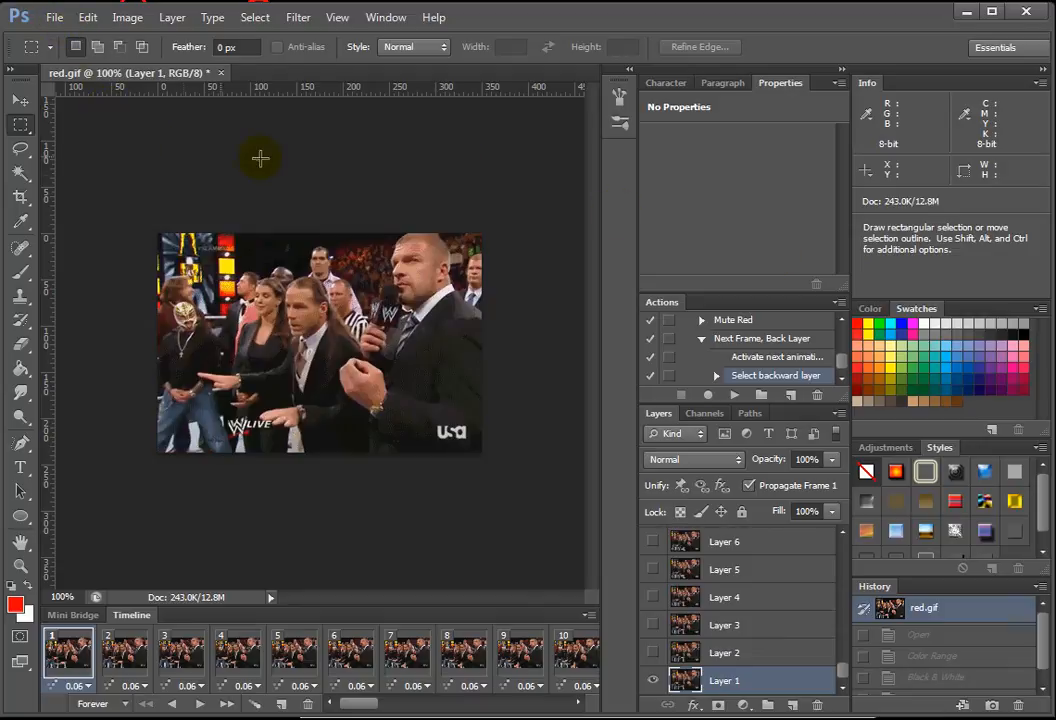
{"action": "left_click", "coordinate": [60, 20]}
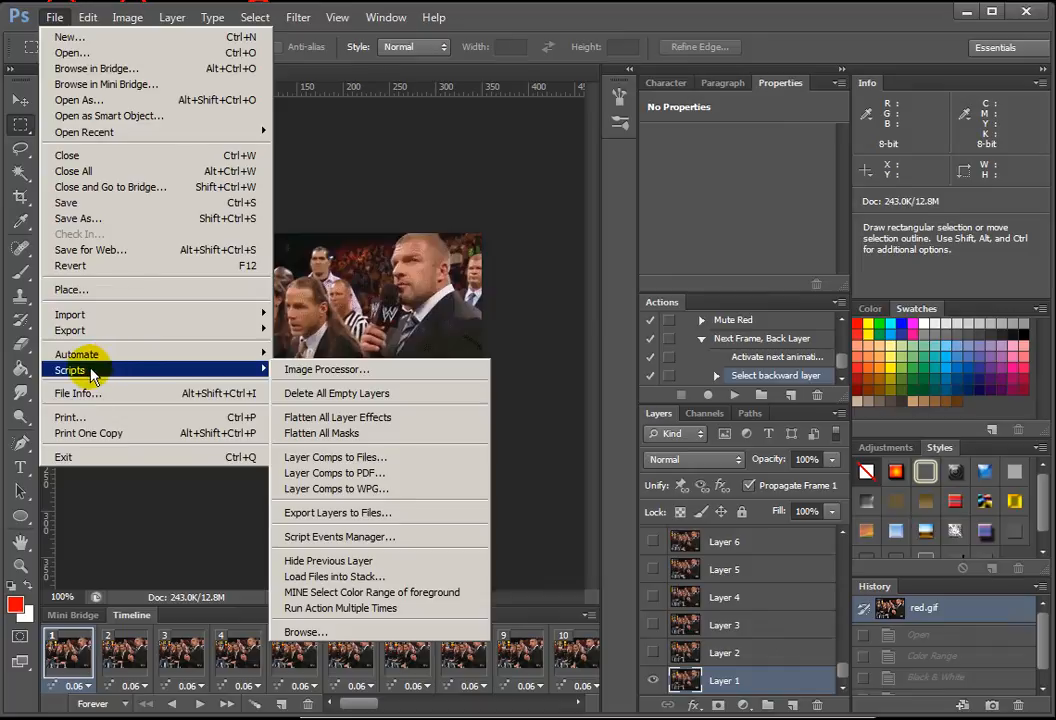
{"action": "mouse_move", "coordinate": [85, 371]}
{"action": "left_click", "coordinate": [390, 609]}
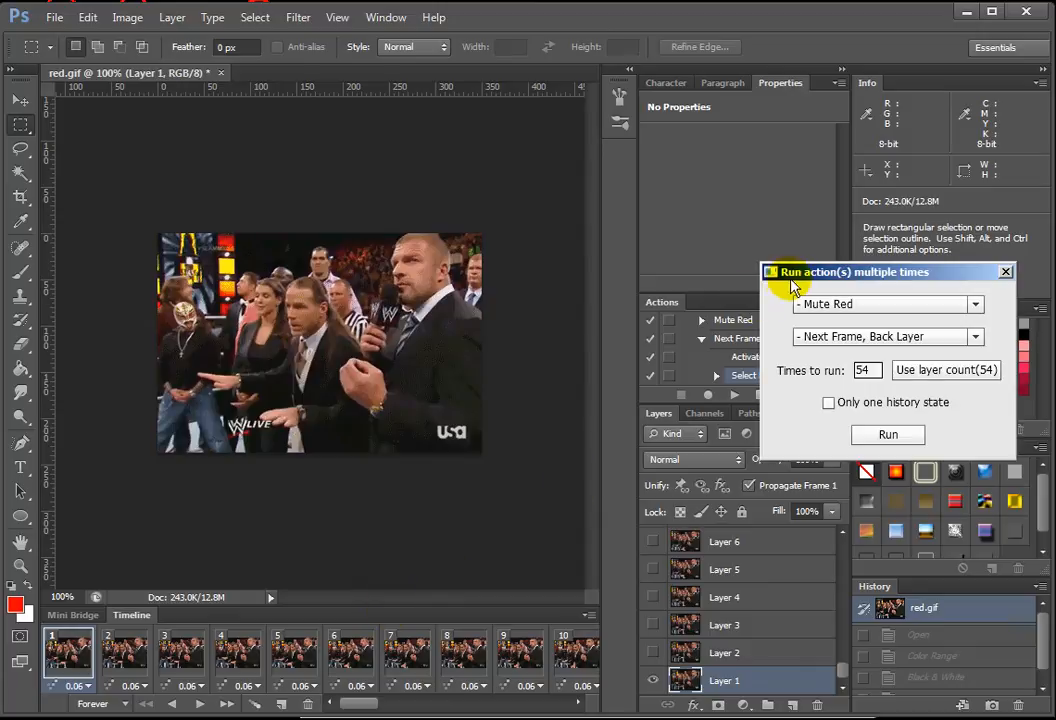
- Choose Mute Red as the first action to repeat and Next Frame, Back Layer as the second
{"action": "left_click", "coordinate": [862, 306]}
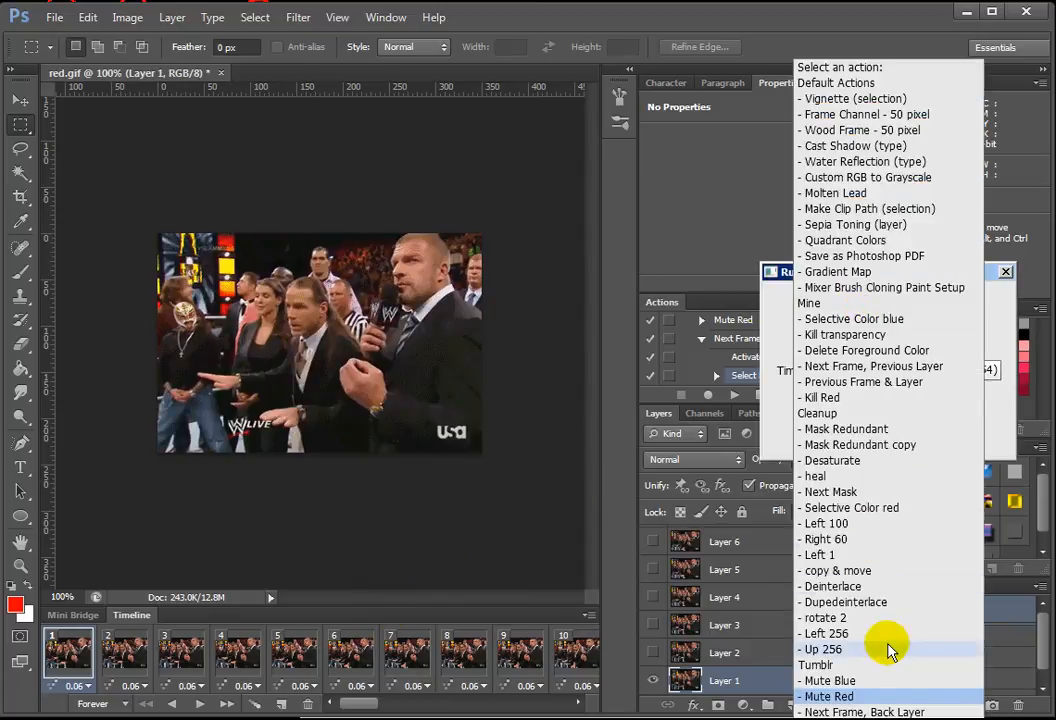
{"action": "left_click", "coordinate": [838, 698]}
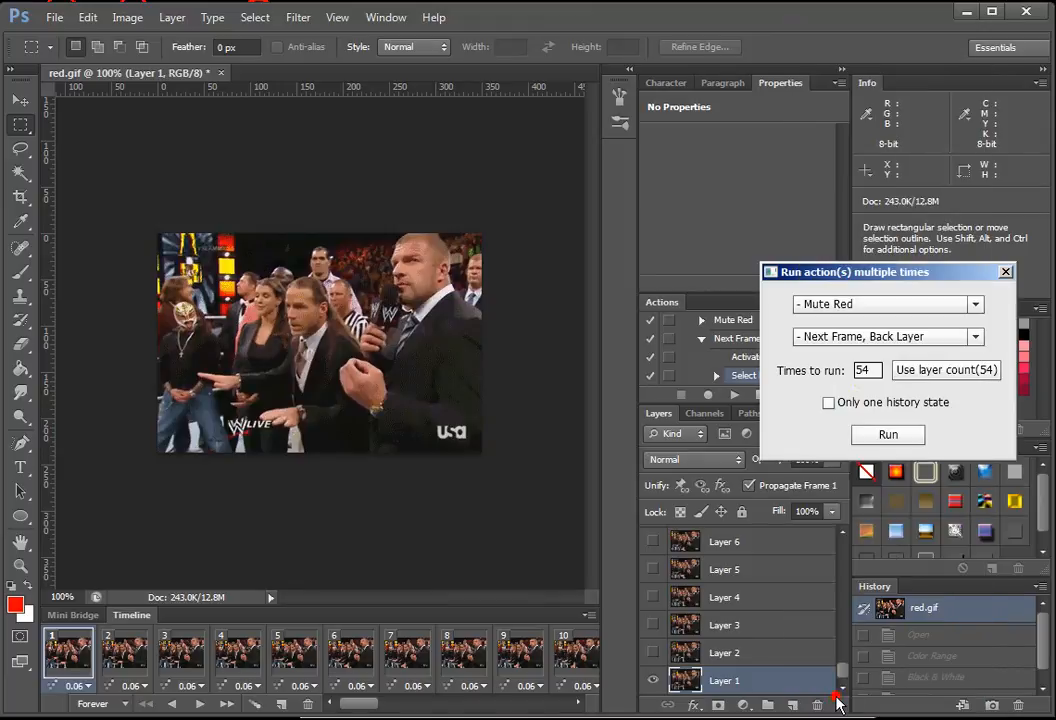
{"action": "left_click", "coordinate": [845, 336]}
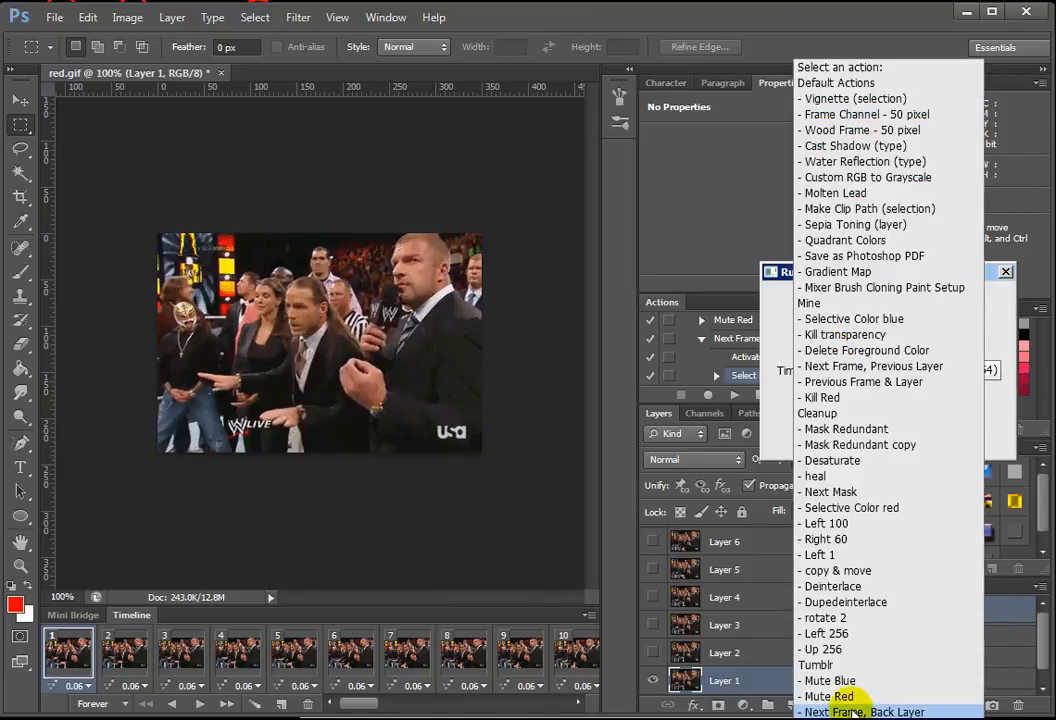
{"action": "left_click", "coordinate": [866, 708]}
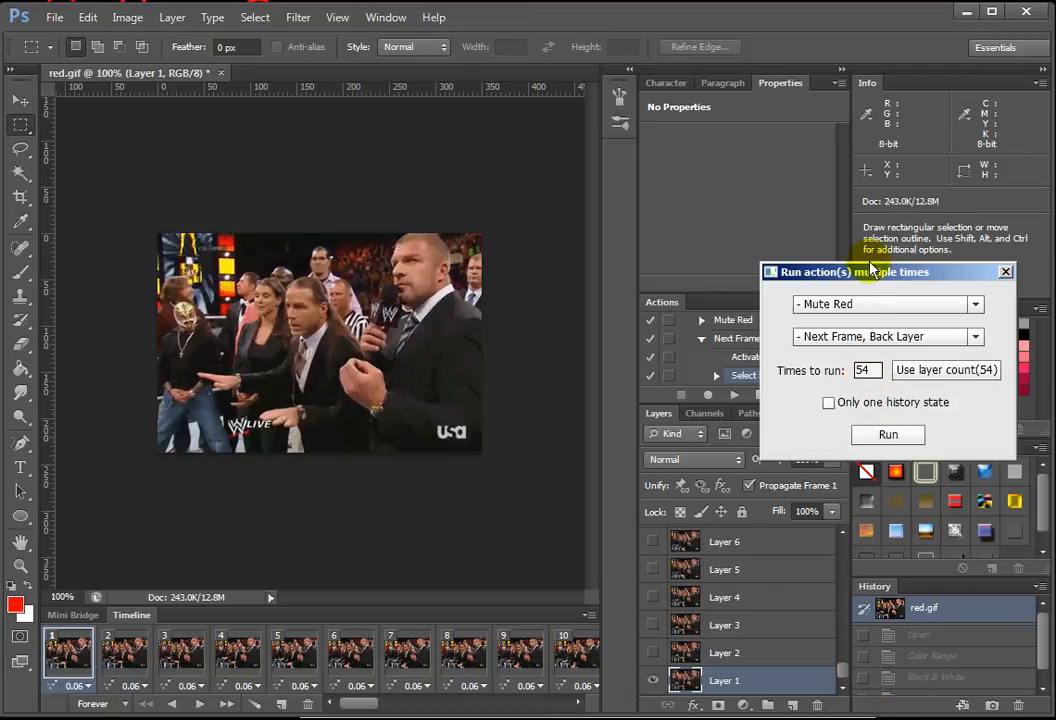
{"action": "left_click_drag", "start_coordinate": [870, 272], "coordinate": [606, 310]}
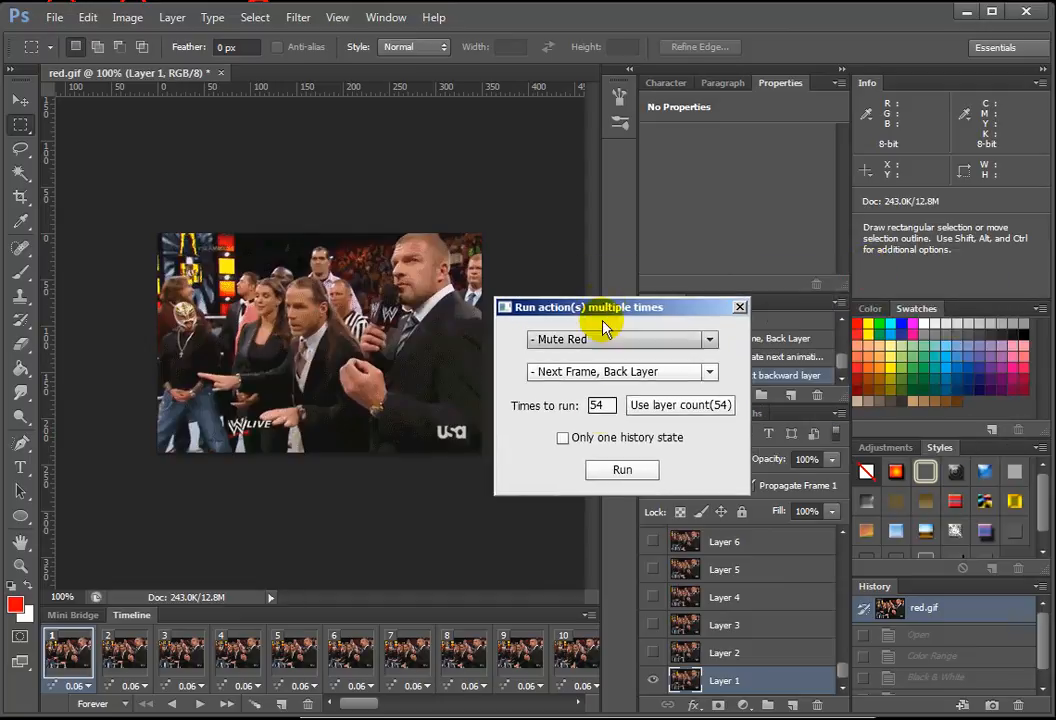
- Set the number of times to run the actions to 2
{"action": "double_click", "coordinate": [598, 405]}
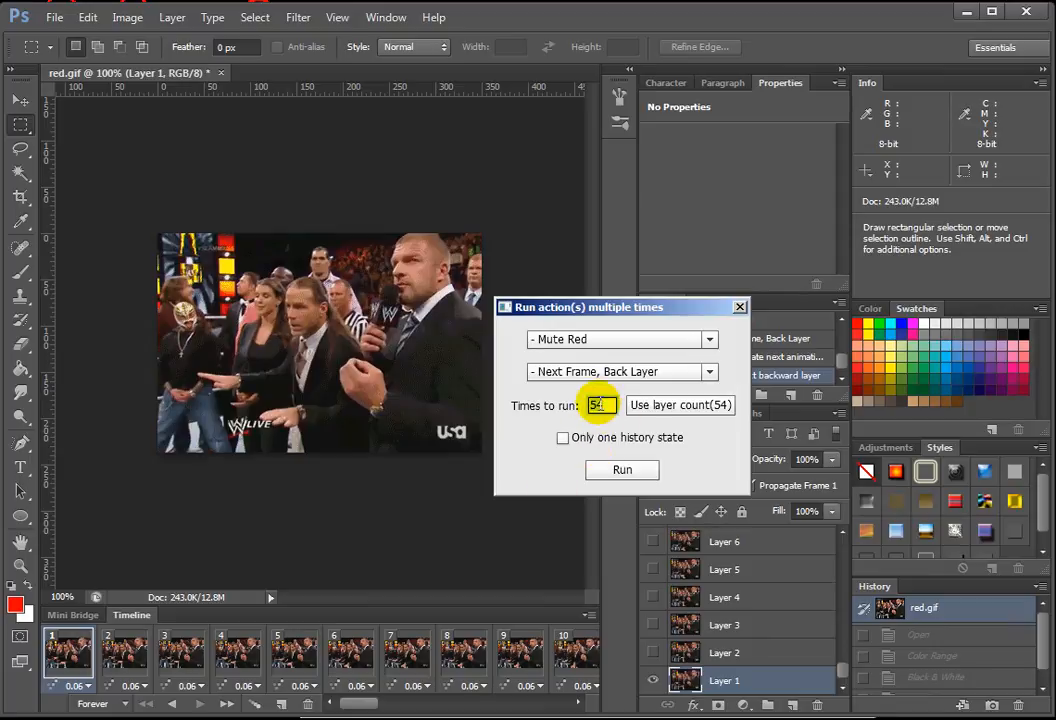
{"action": "type", "text": "2"}
{"action": "left_click", "coordinate": [601, 405]}
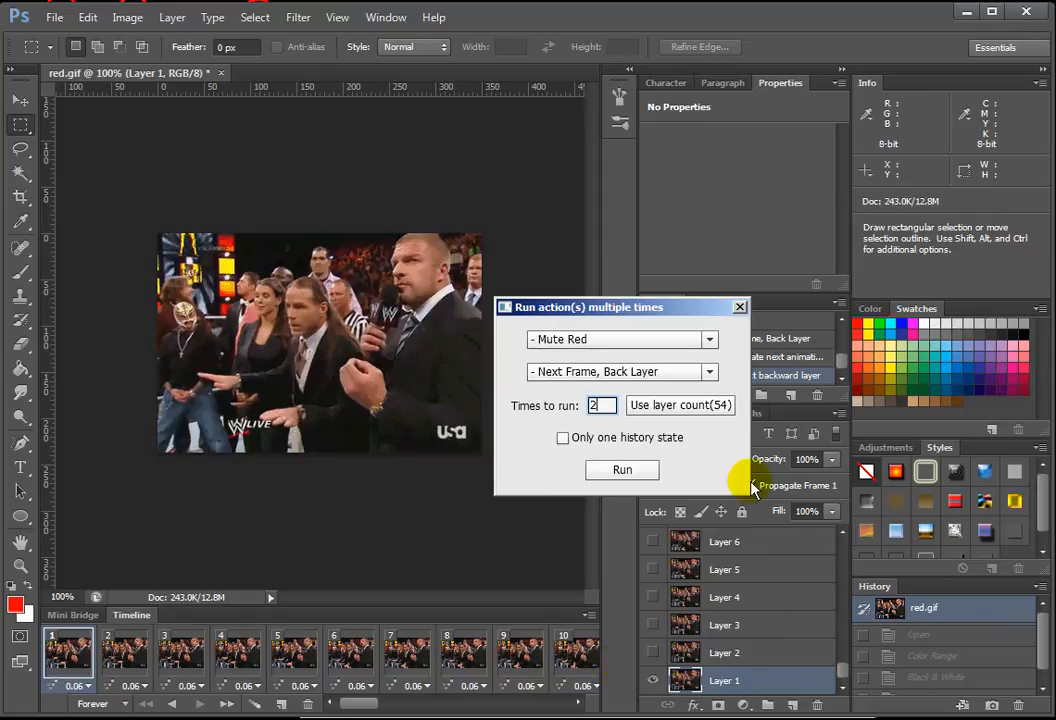
- Use the layer count of 54 as the number of runs, enable Only one history state, and run the actions
{"action": "left_click", "coordinate": [697, 410]}
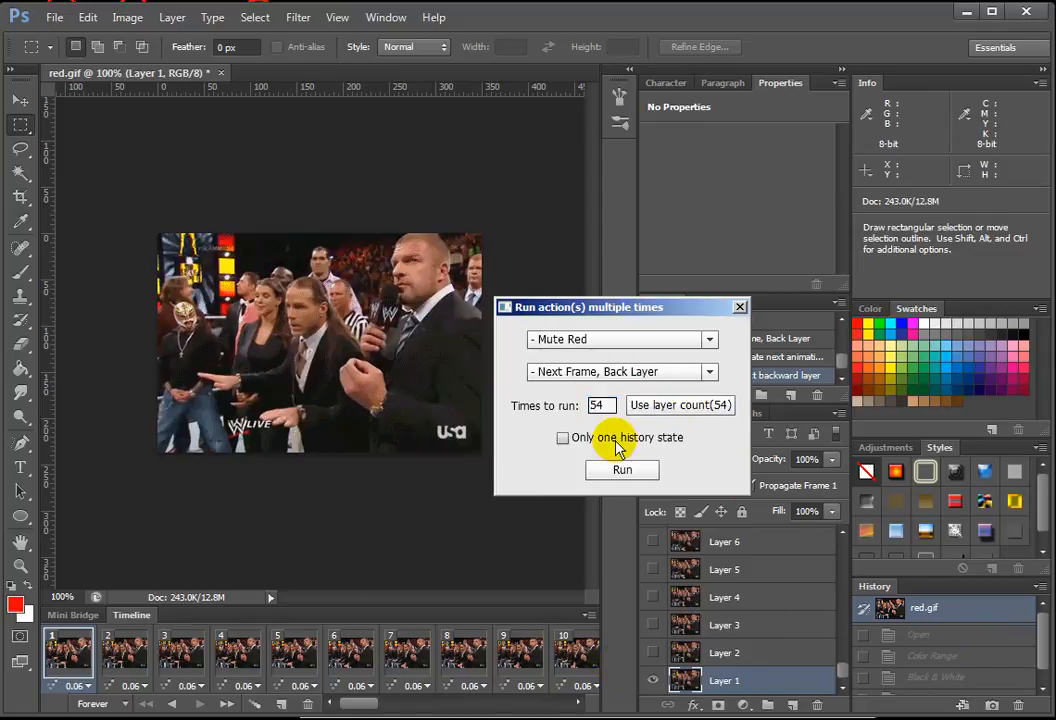
{"action": "left_click", "coordinate": [564, 440]}
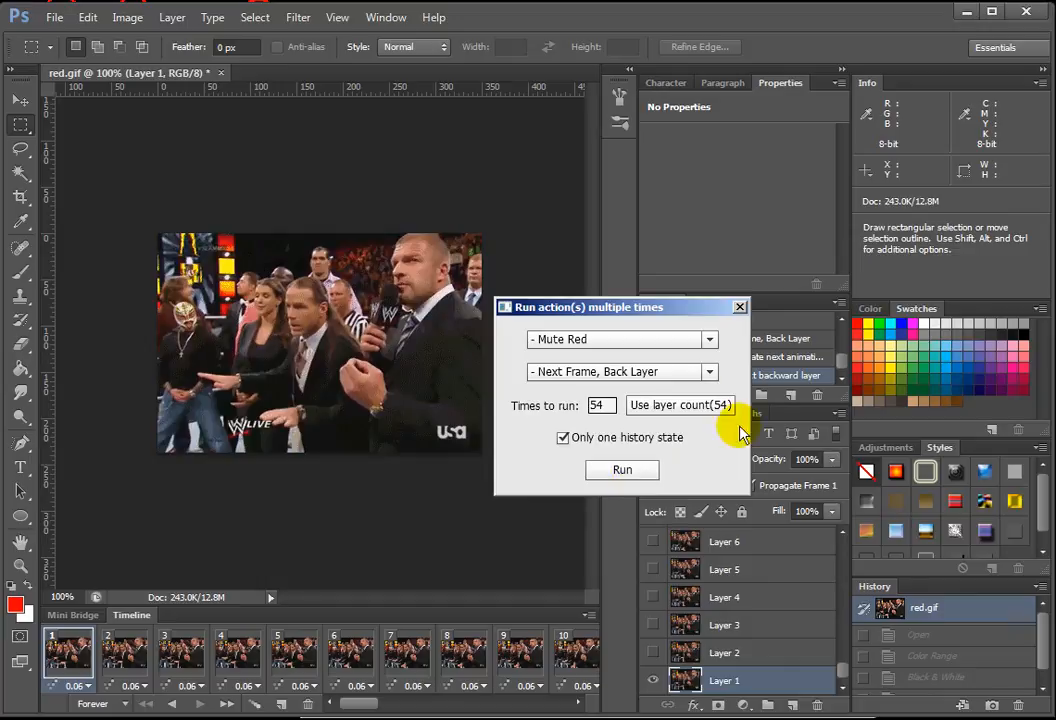
{"action": "left_click", "coordinate": [617, 476]}
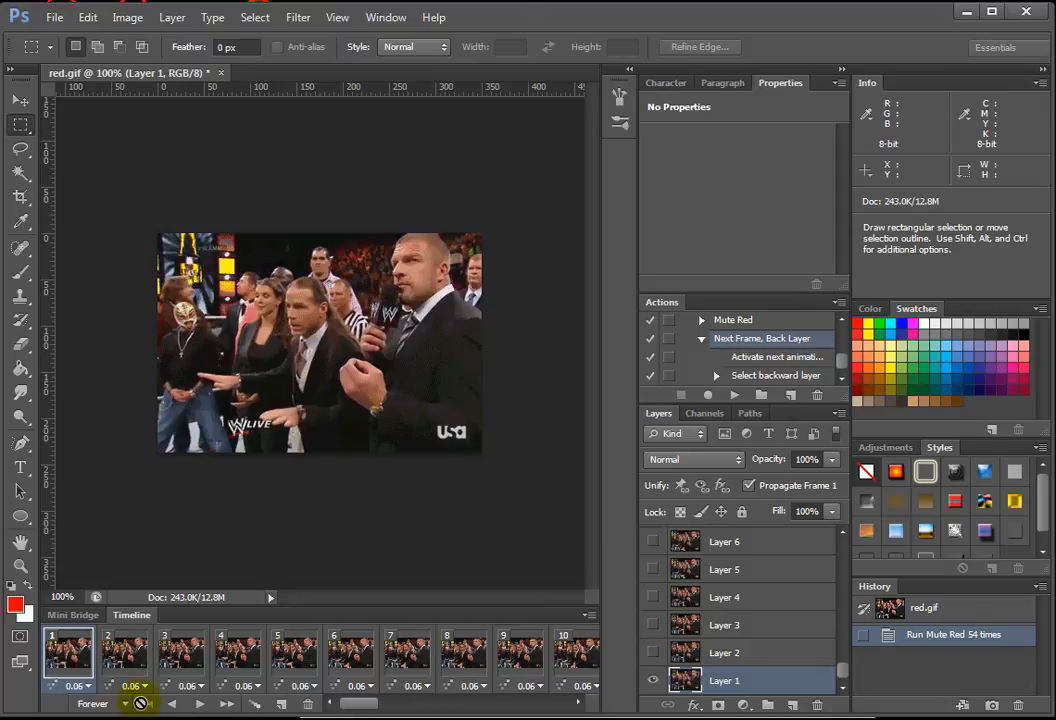
- Go through animation frames 2 to 7 one by one to examine the muted reds
{"action": "left_click", "coordinate": [136, 655]}
{"action": "left_click", "coordinate": [185, 655]}
{"action": "left_click", "coordinate": [238, 655]}
{"action": "left_click", "coordinate": [294, 655]}
{"action": "left_click", "coordinate": [350, 655]}
{"action": "left_click", "coordinate": [410, 655]}
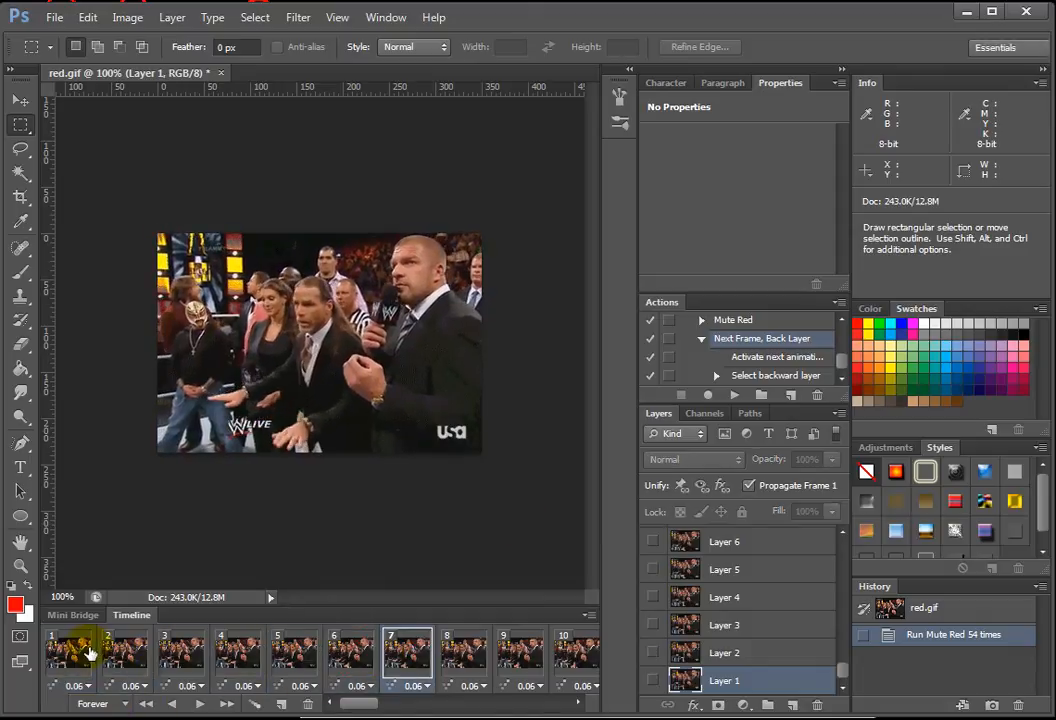
- Play the animation from frame 1 to check the reds in motion, and stop the playback
{"action": "left_click", "coordinate": [70, 652]}
{"action": "left_click", "coordinate": [199, 704]}
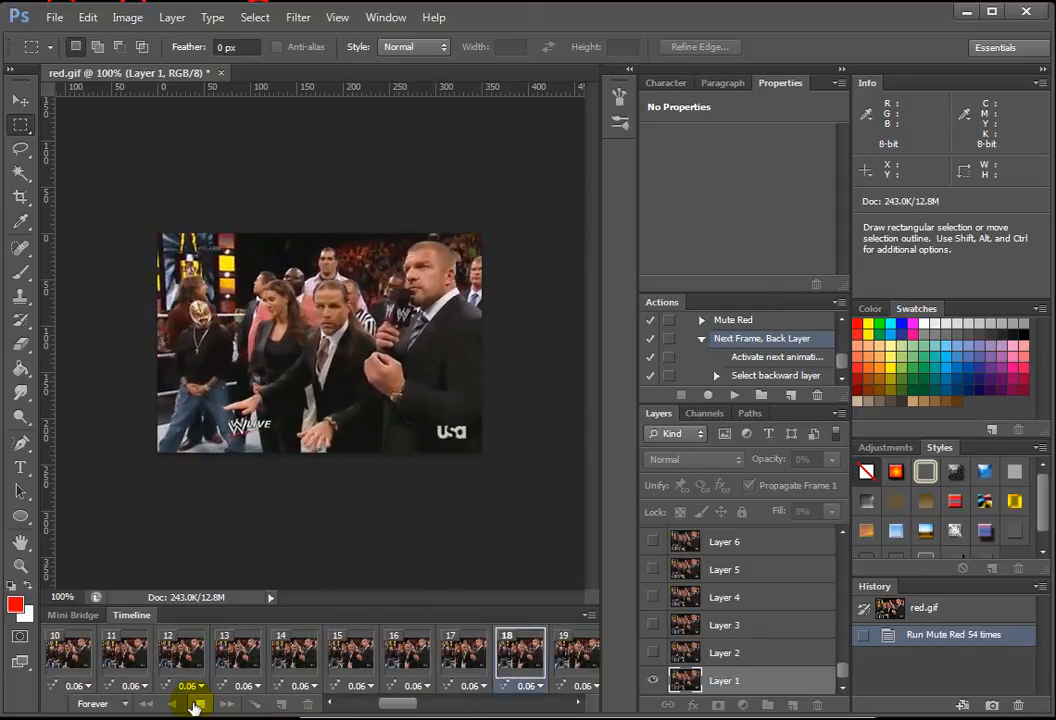
{"action": "left_click", "coordinate": [198, 704]}
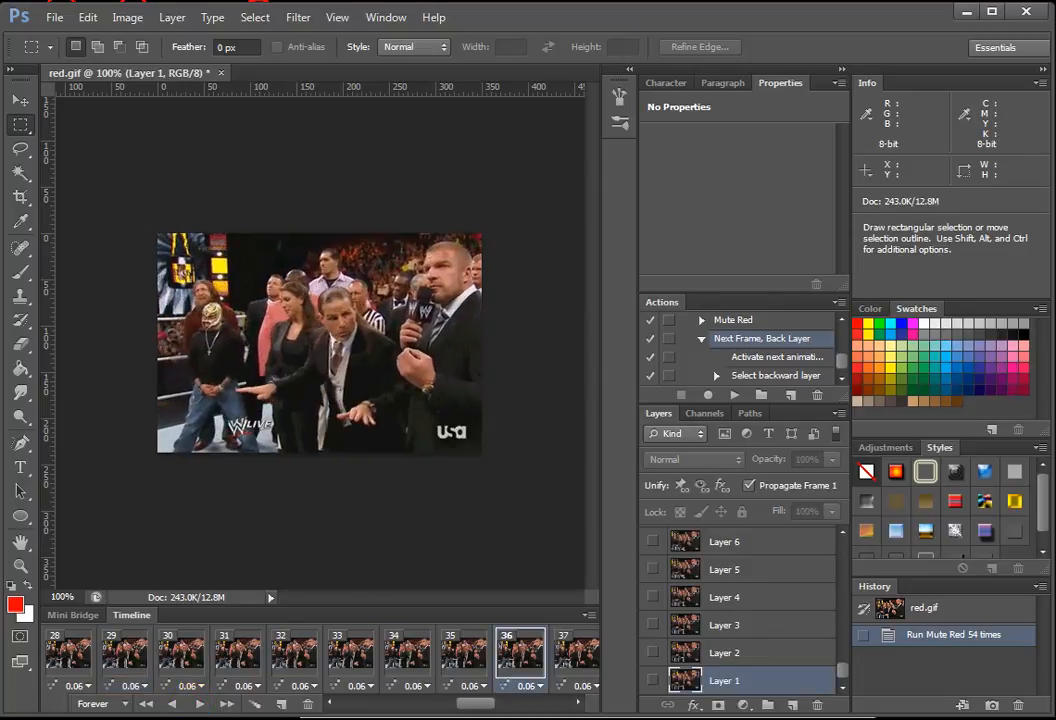